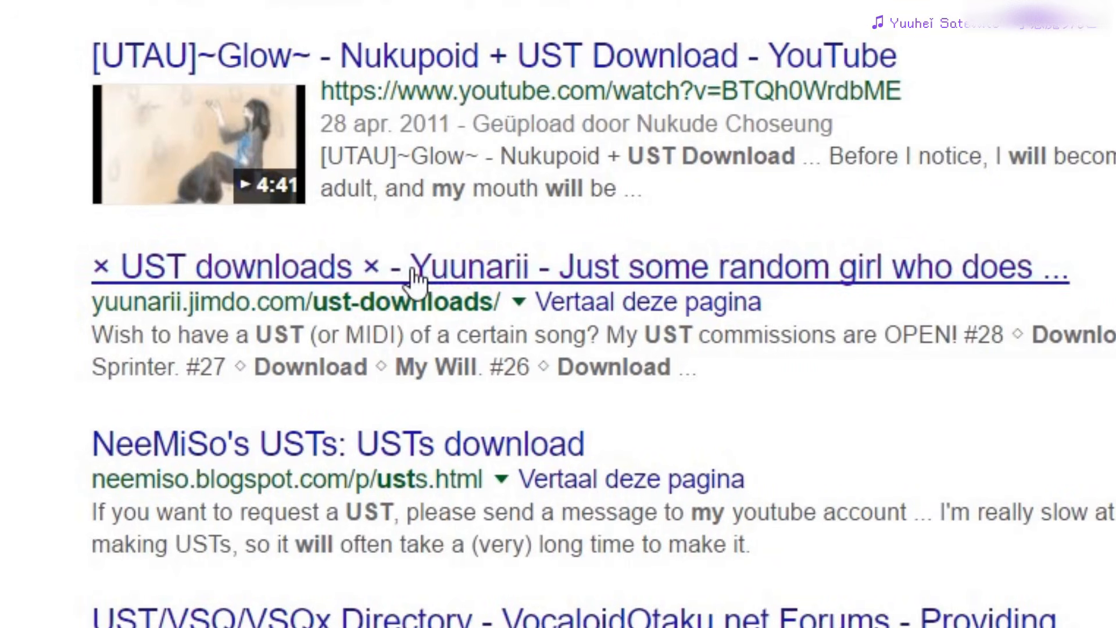
- Open Yuunarii's UST downloads page and download the My Will UST archive (#27) from MediaFire
click(430, 273)
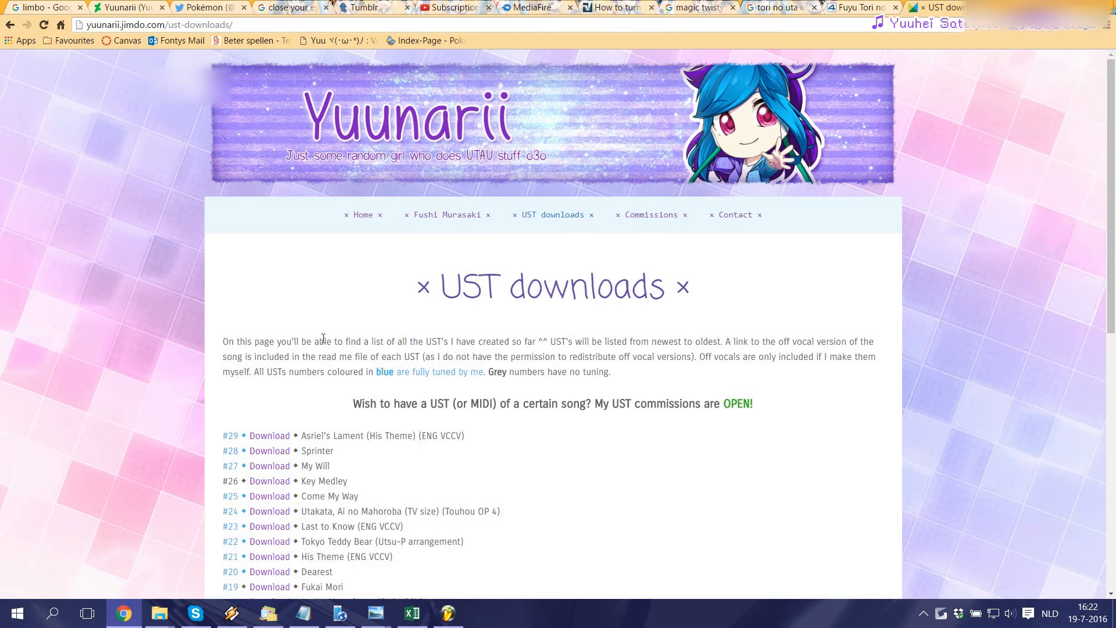
drag(332, 466, 223, 471)
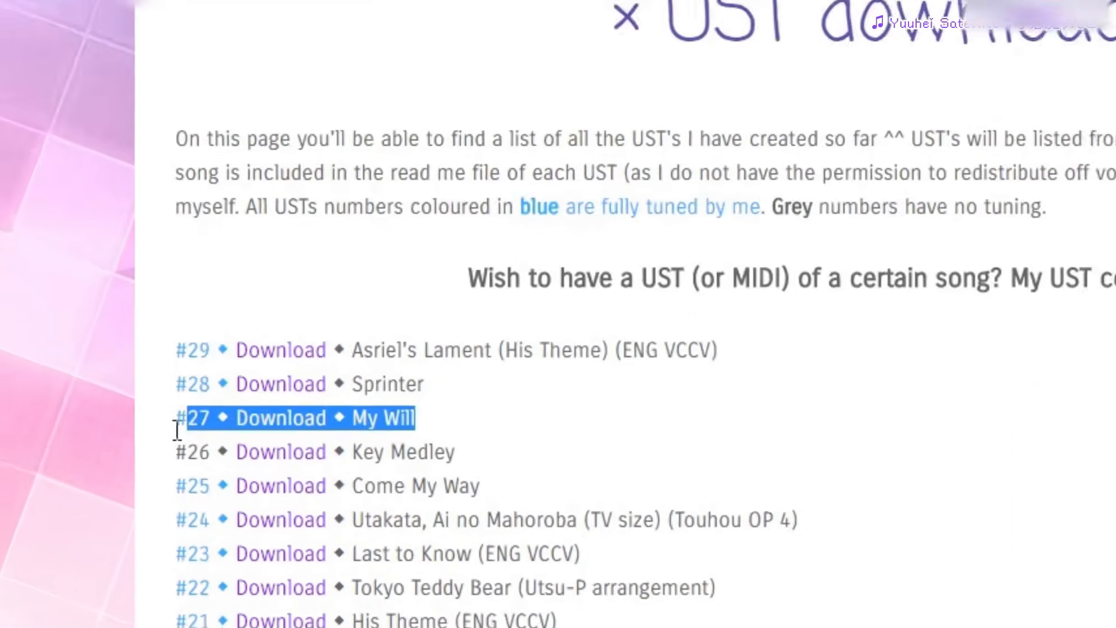
click(337, 464)
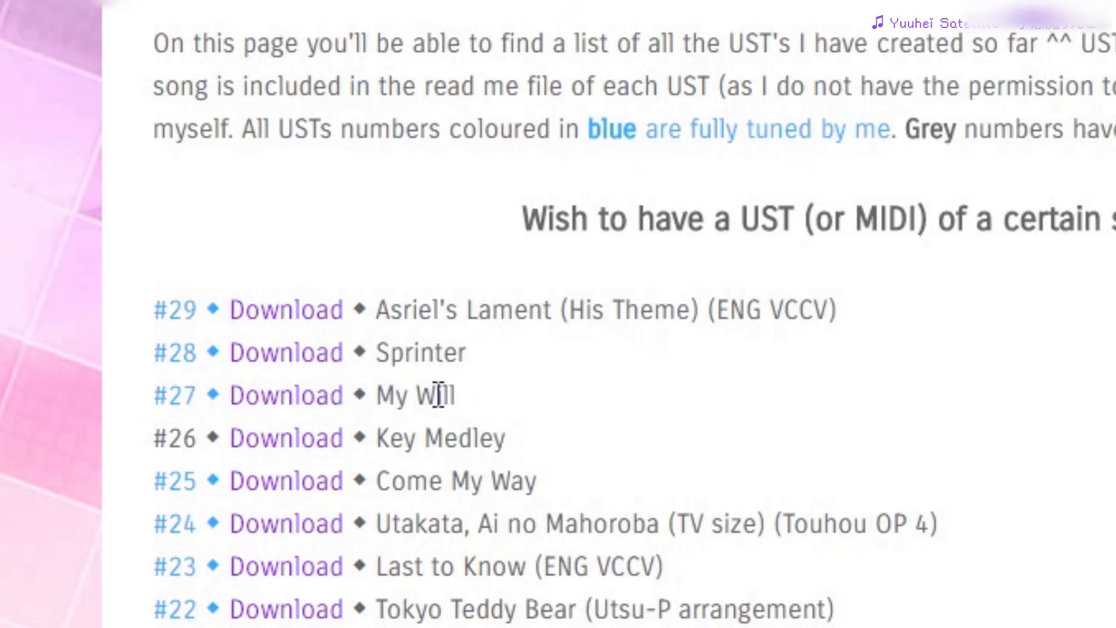
click(340, 396)
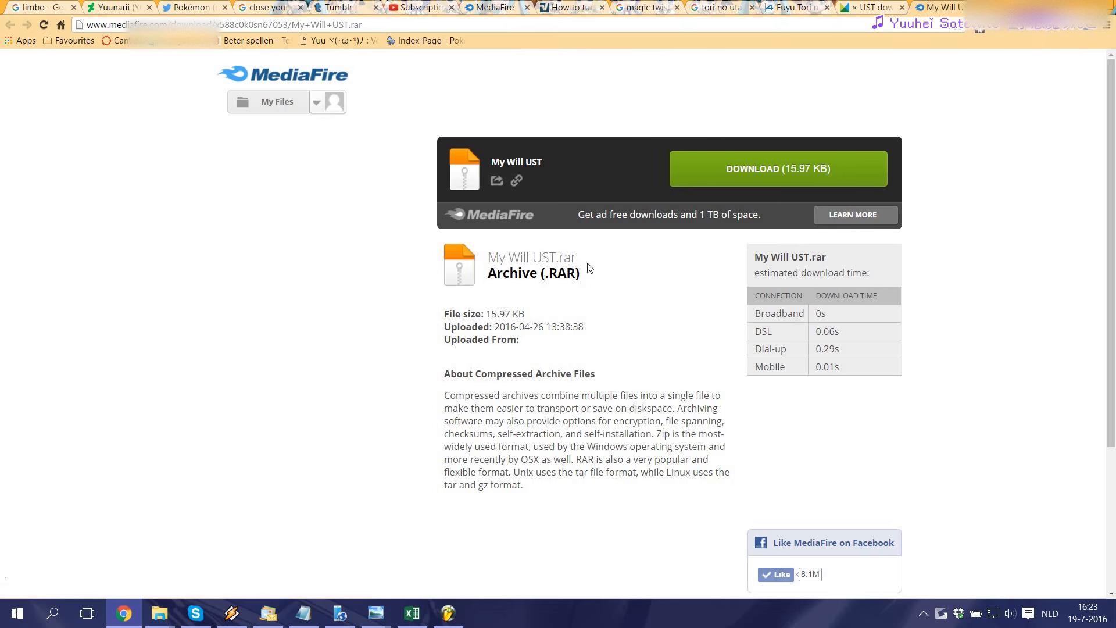
click(760, 169)
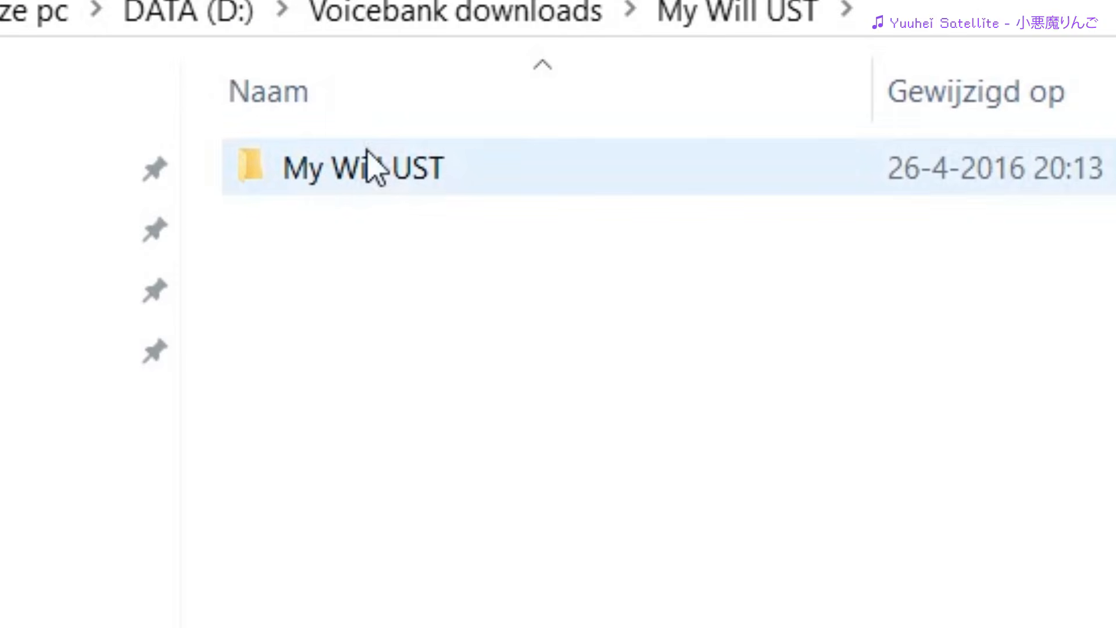
- Read the Read me.txt in the extracted My Will UST folder and open Main.ust in UTAU
double_click(368, 163)
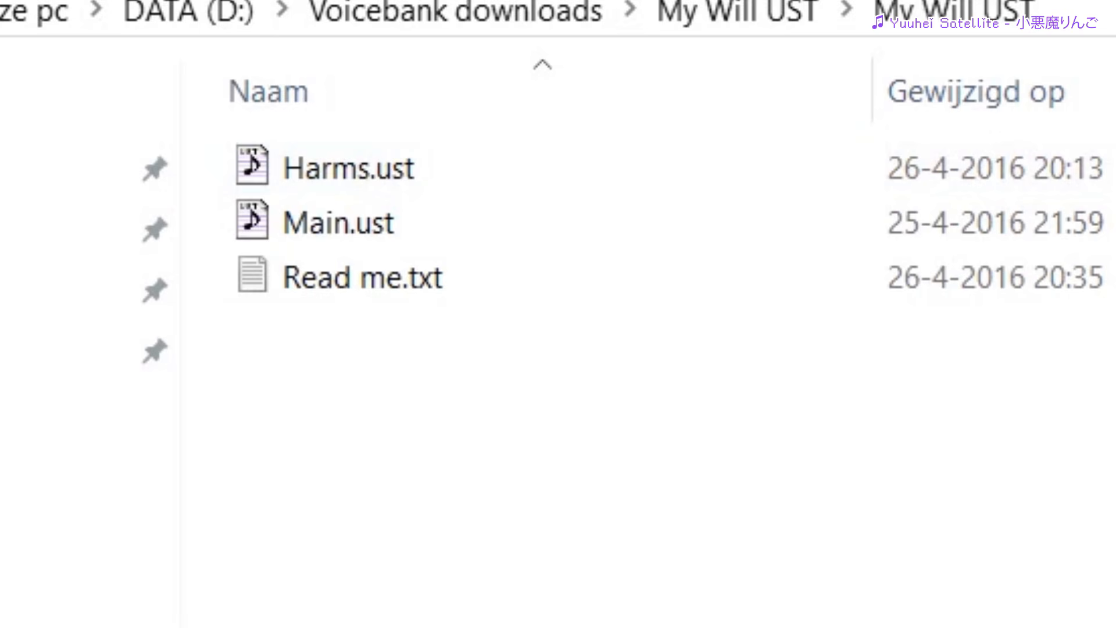
double_click(311, 290)
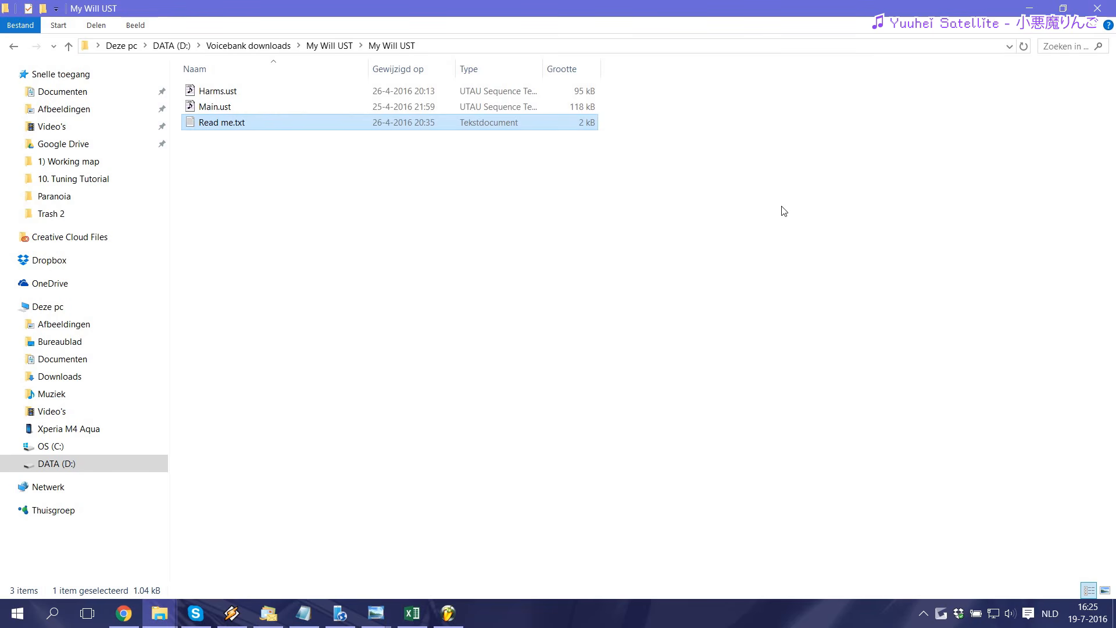
click(216, 108)
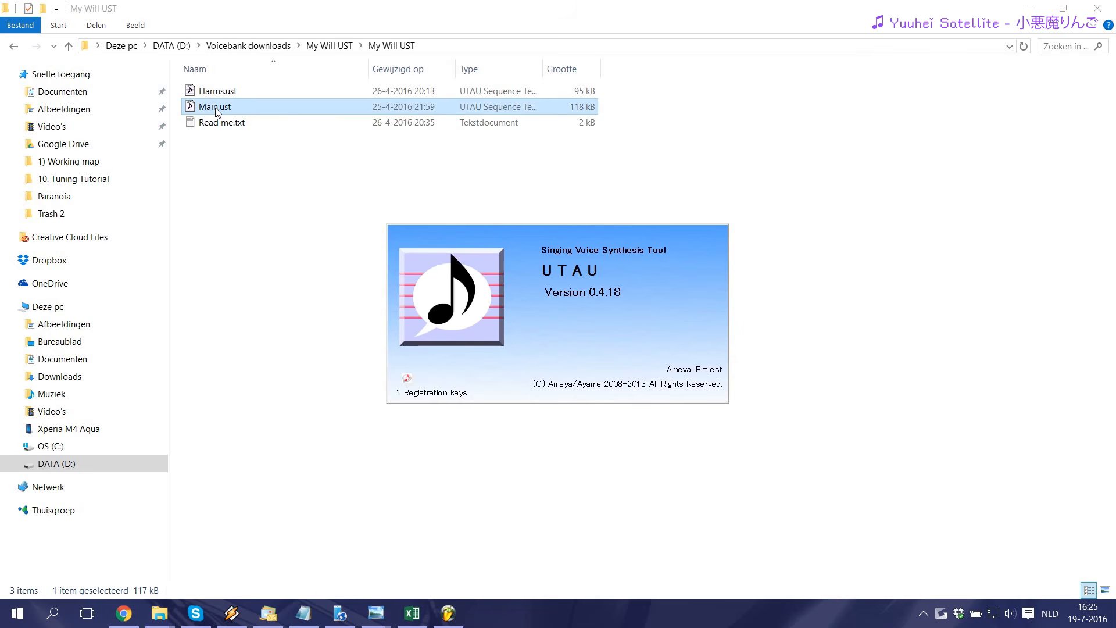
click(672, 34)
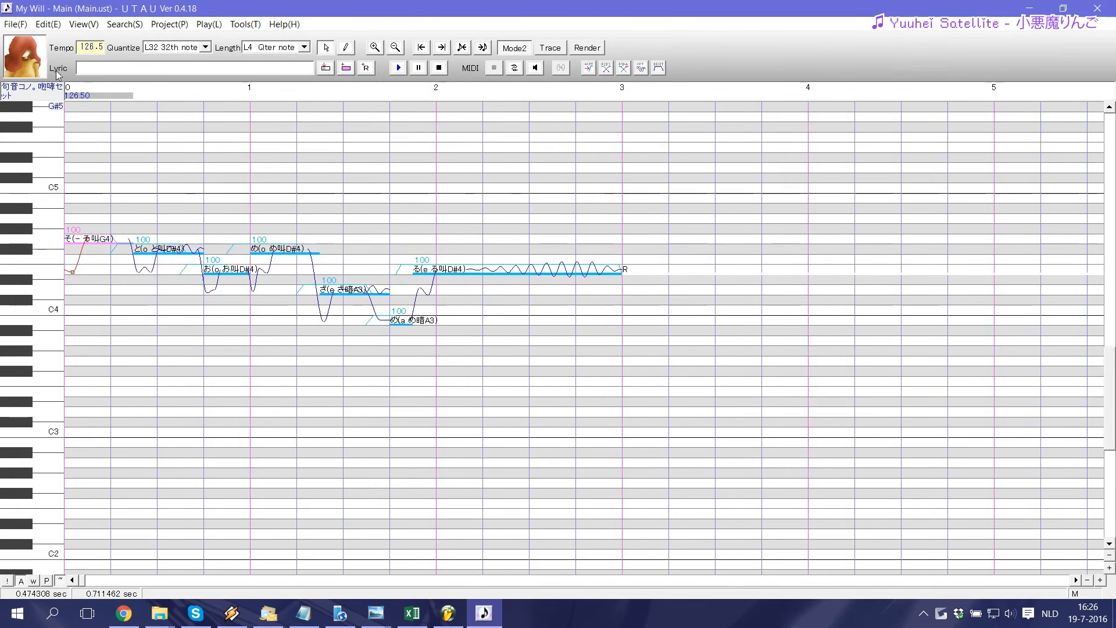
click(175, 25)
click(32, 57)
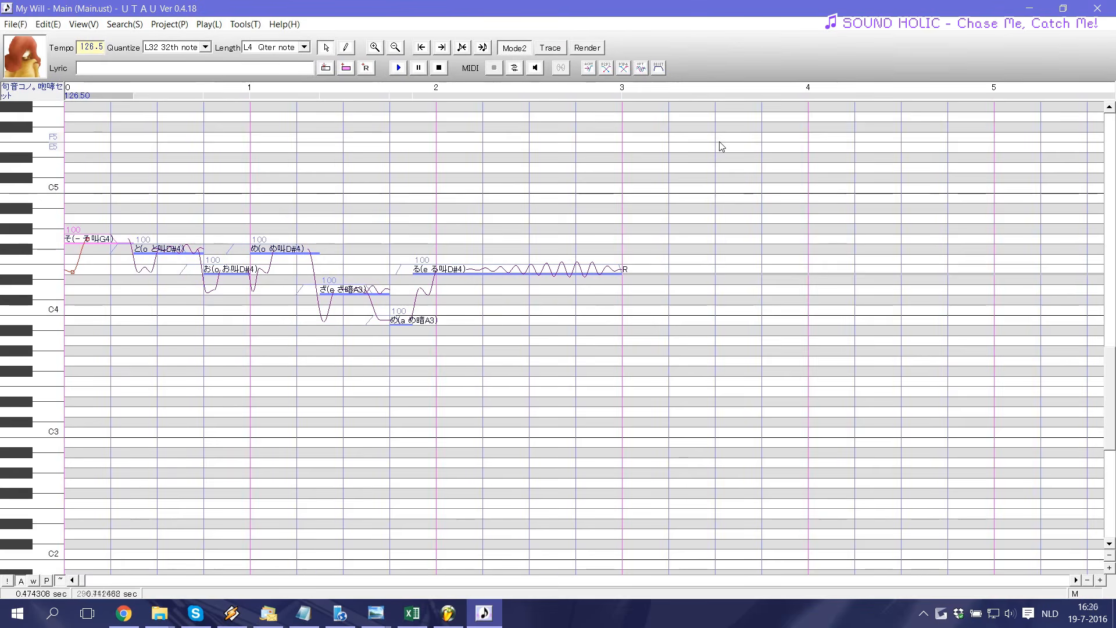
- Set the modulation of all notes to 0 % and clear their preutterance and overlap values
key(ctrl+a)
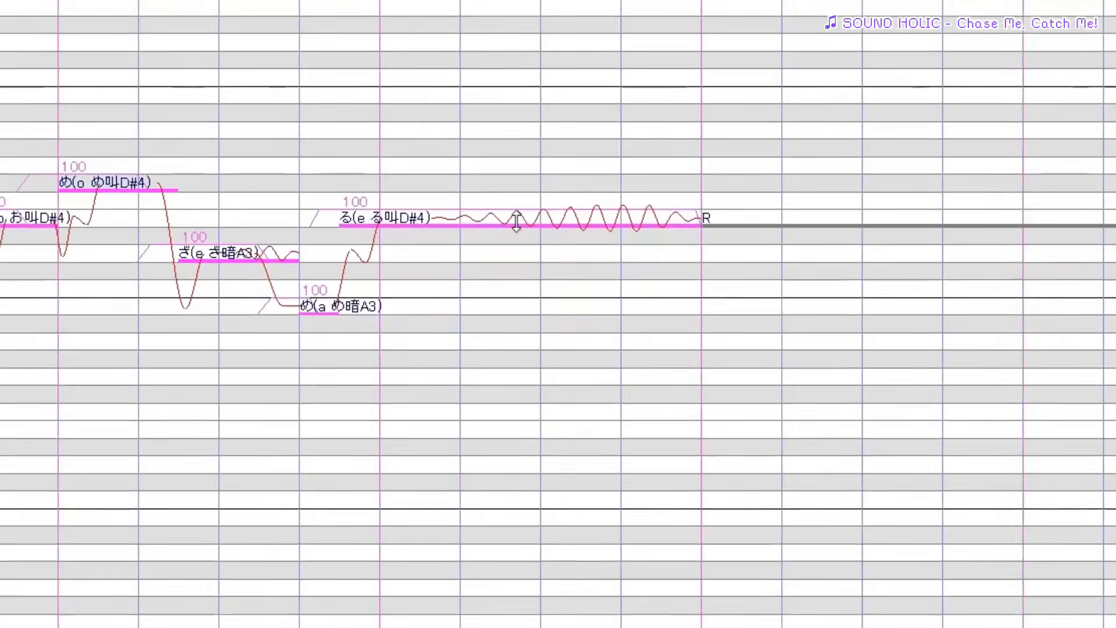
right_click(514, 221)
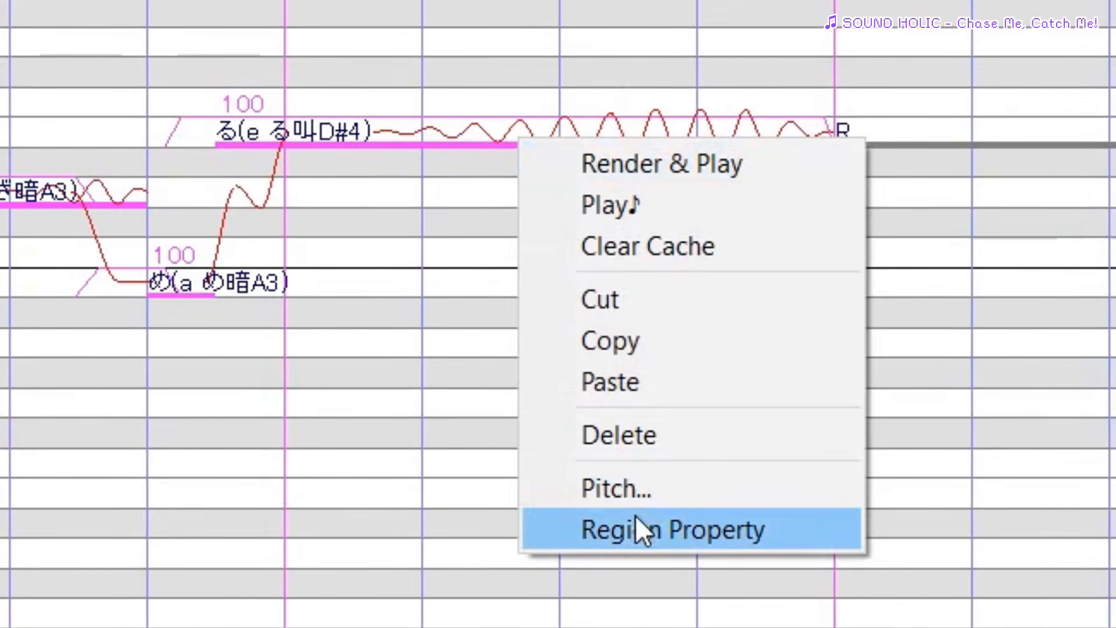
click(641, 529)
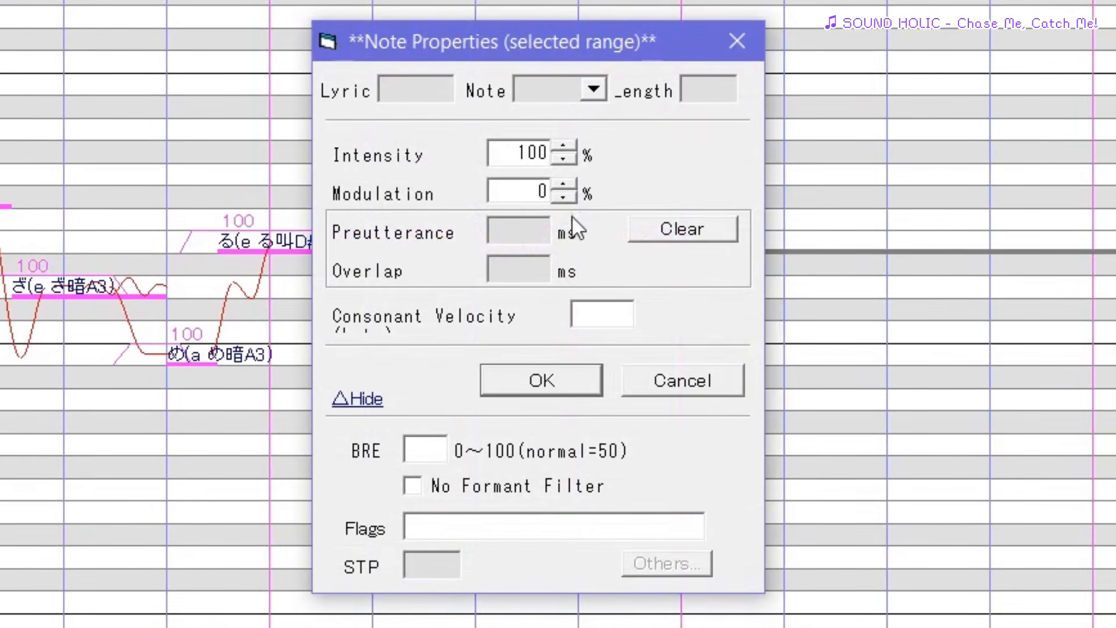
double_click(543, 190)
key(BackSpace)
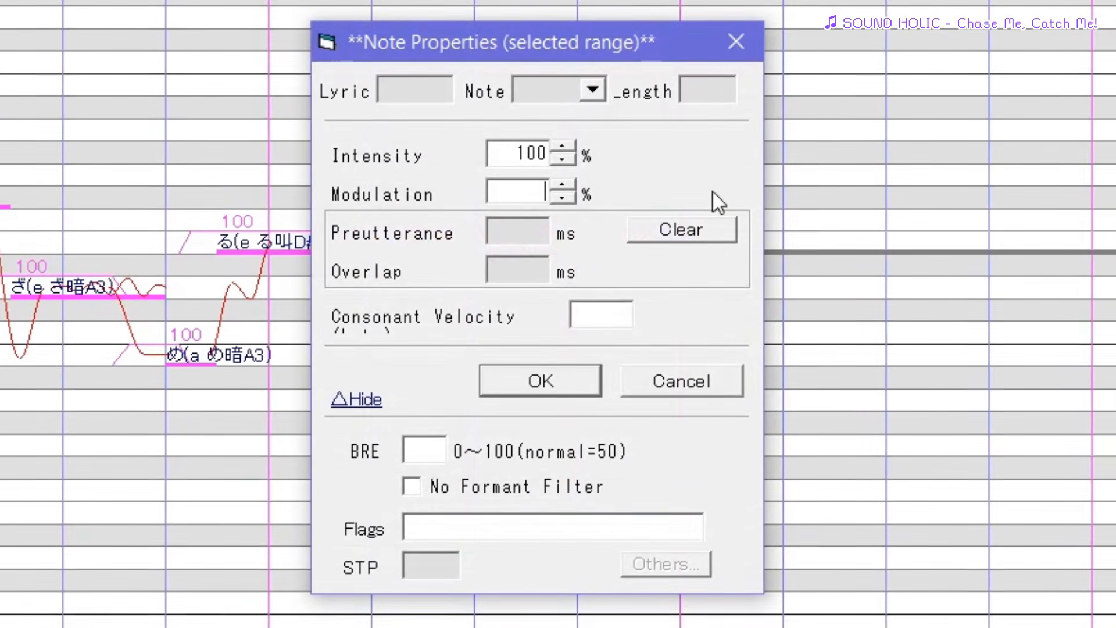
text(0)
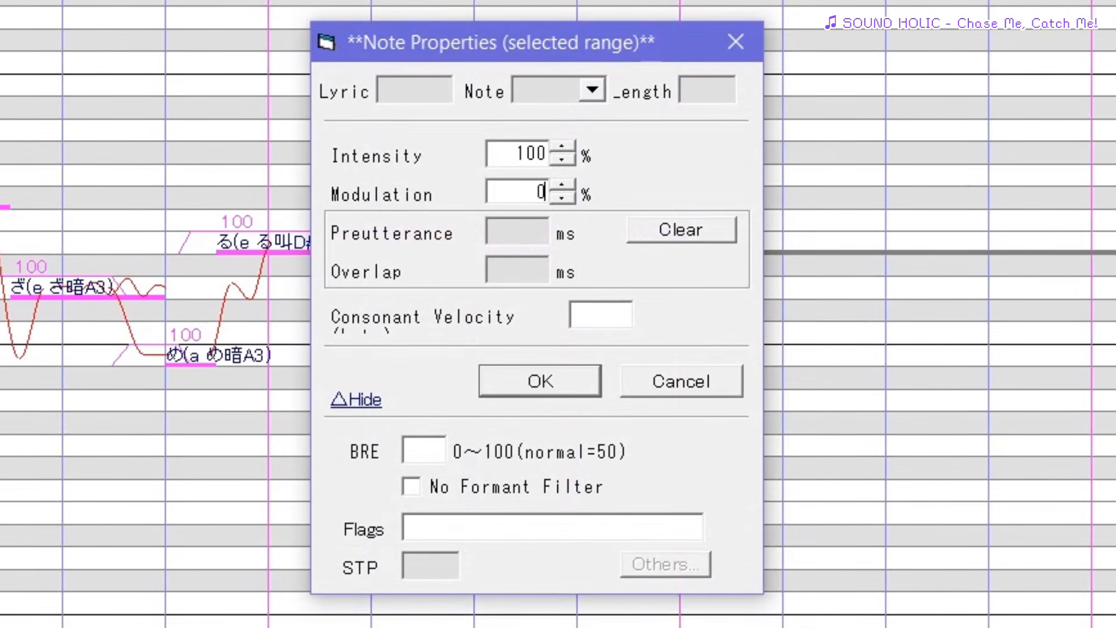
click(690, 230)
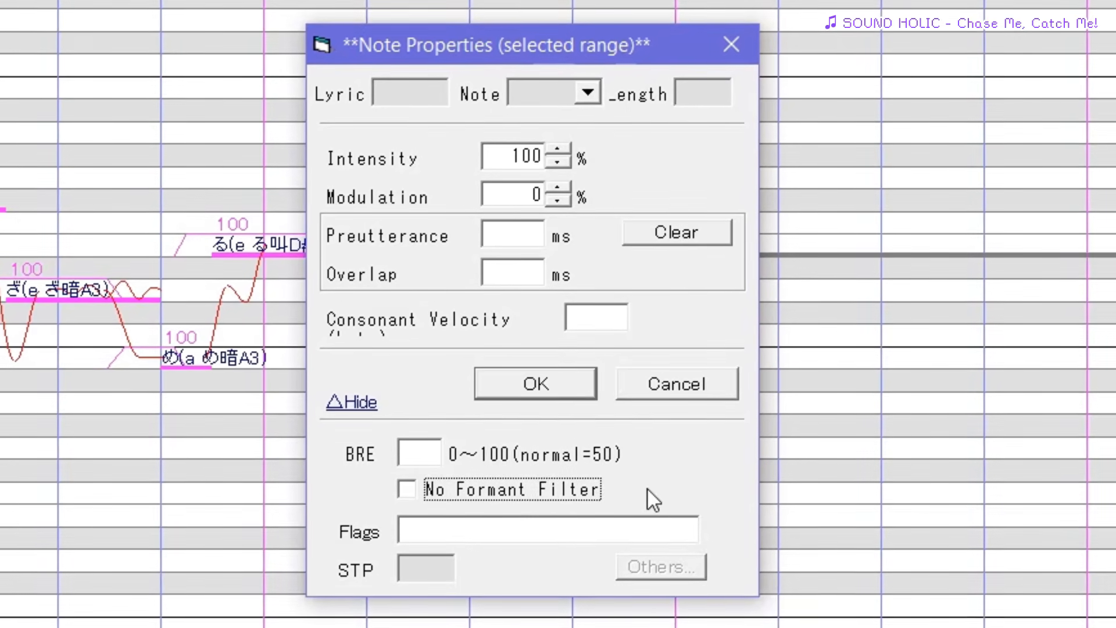
click(430, 526)
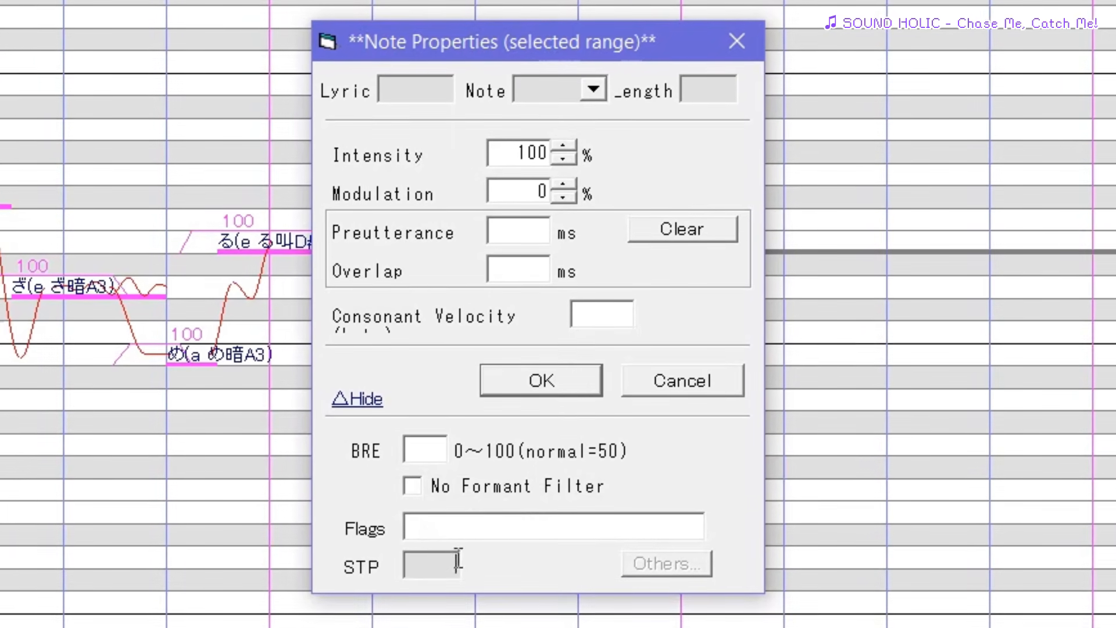
click(534, 390)
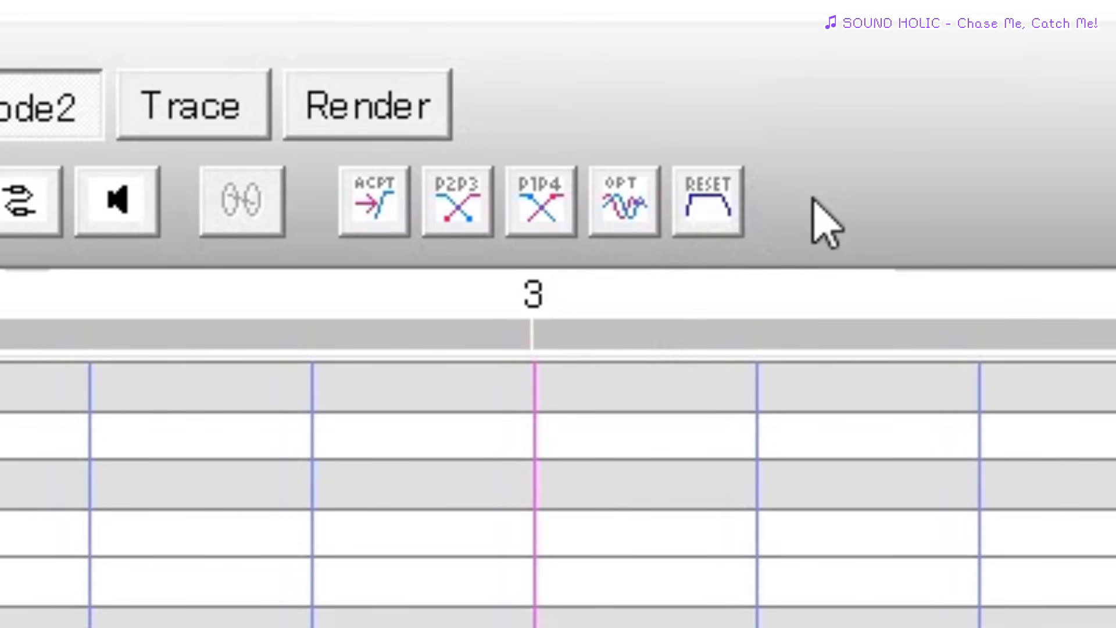
- Reset the envelopes of all notes and apply the P2P3 crossfade and ACPT adjustments
click(709, 207)
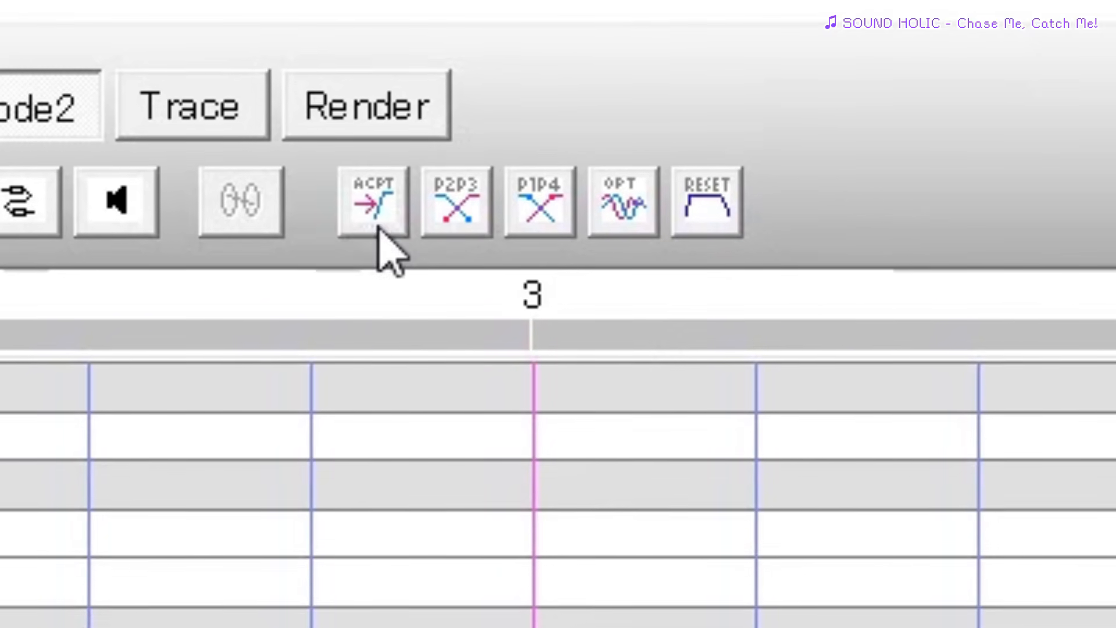
click(459, 207)
click(372, 206)
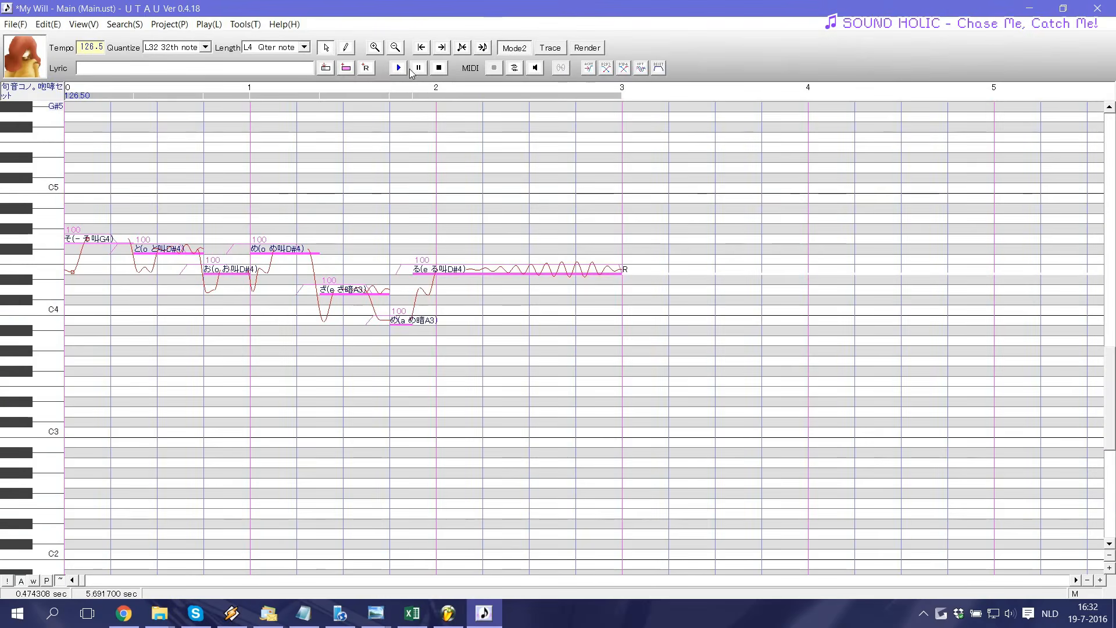
- Render and play back the selected opening notes to listen to the voicebank singing them
click(399, 68)
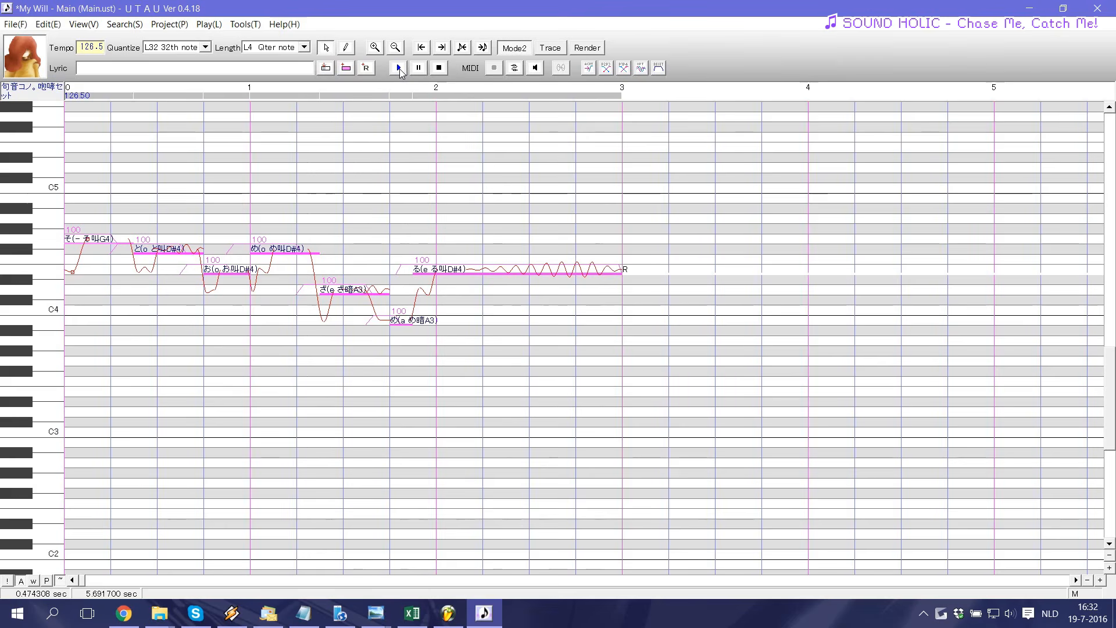
click(468, 191)
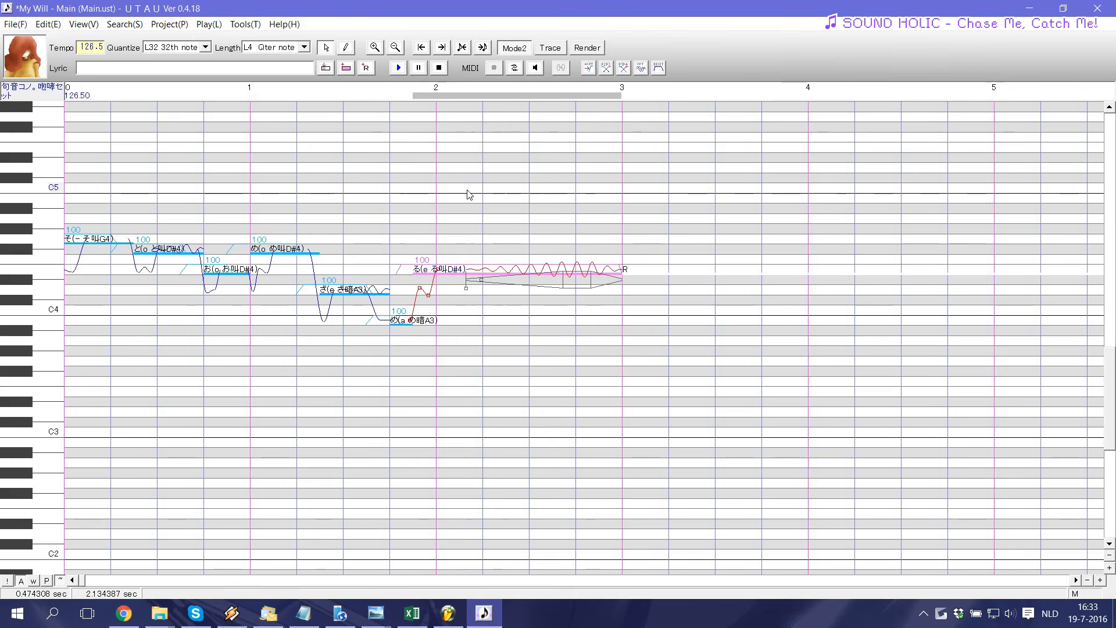
drag(472, 200, 58, 208)
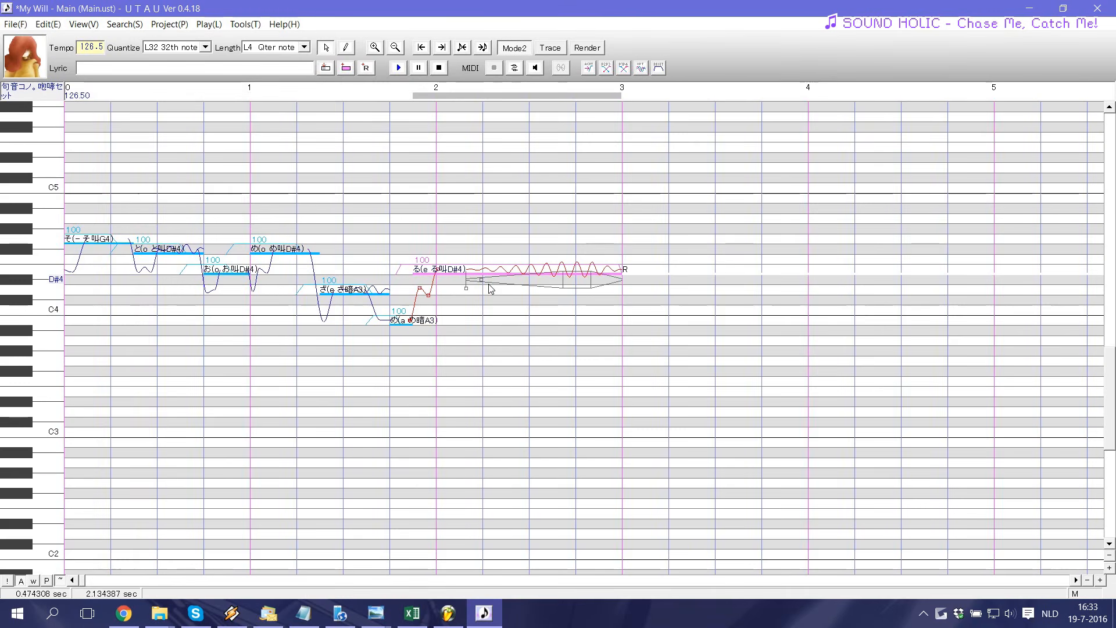
- Try to generate Main.wav from the project in the My Will UST folder, cancel the rendering and minimize UTAU
click(169, 24)
click(166, 41)
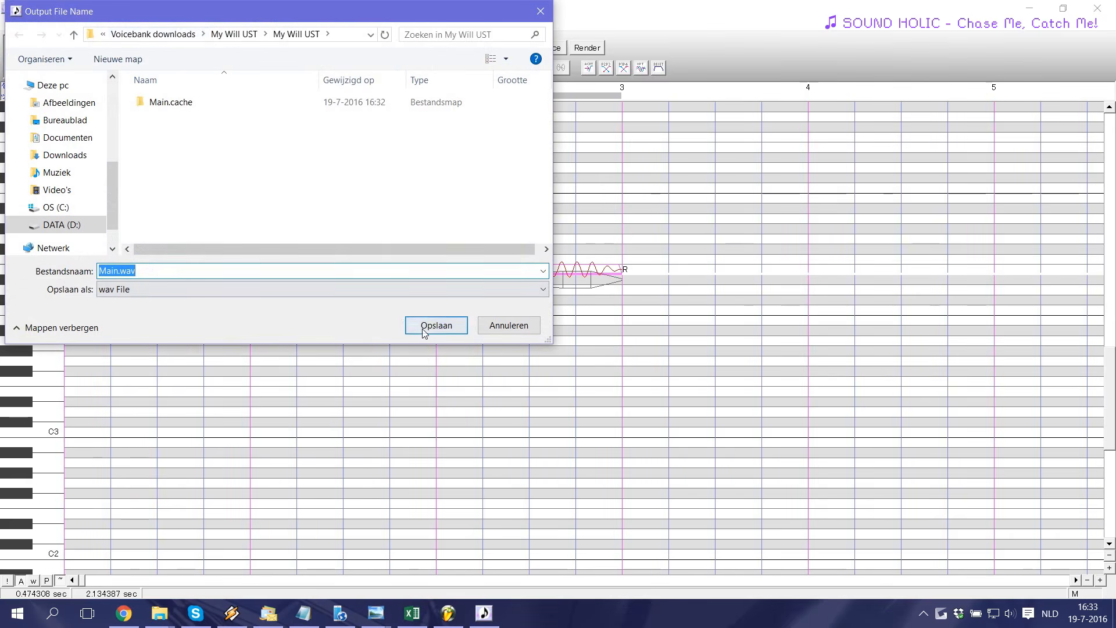
click(424, 328)
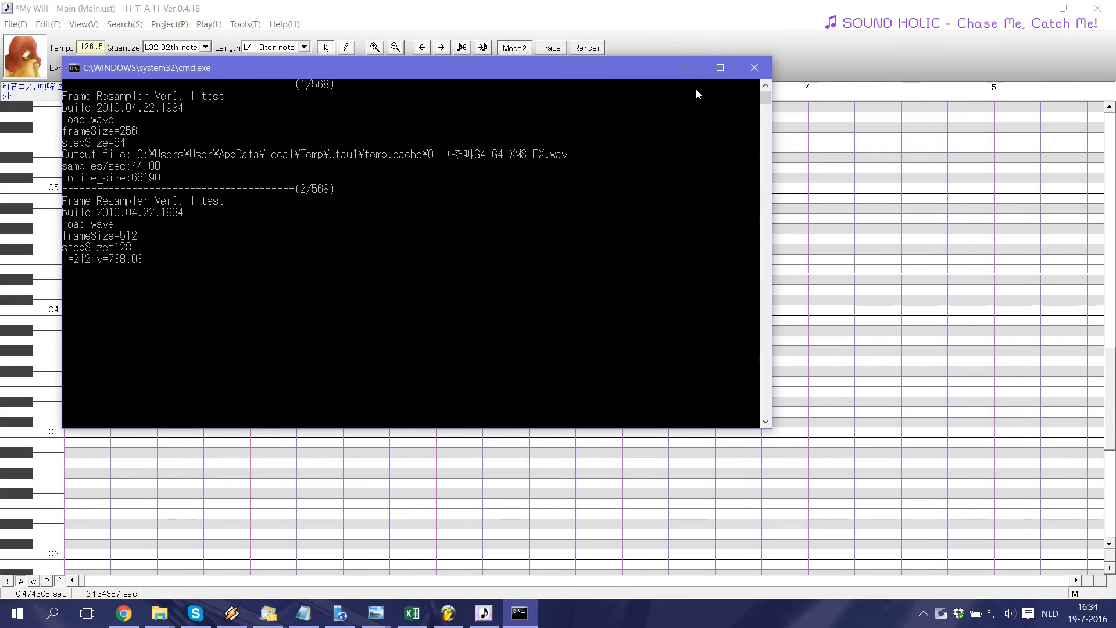
click(755, 67)
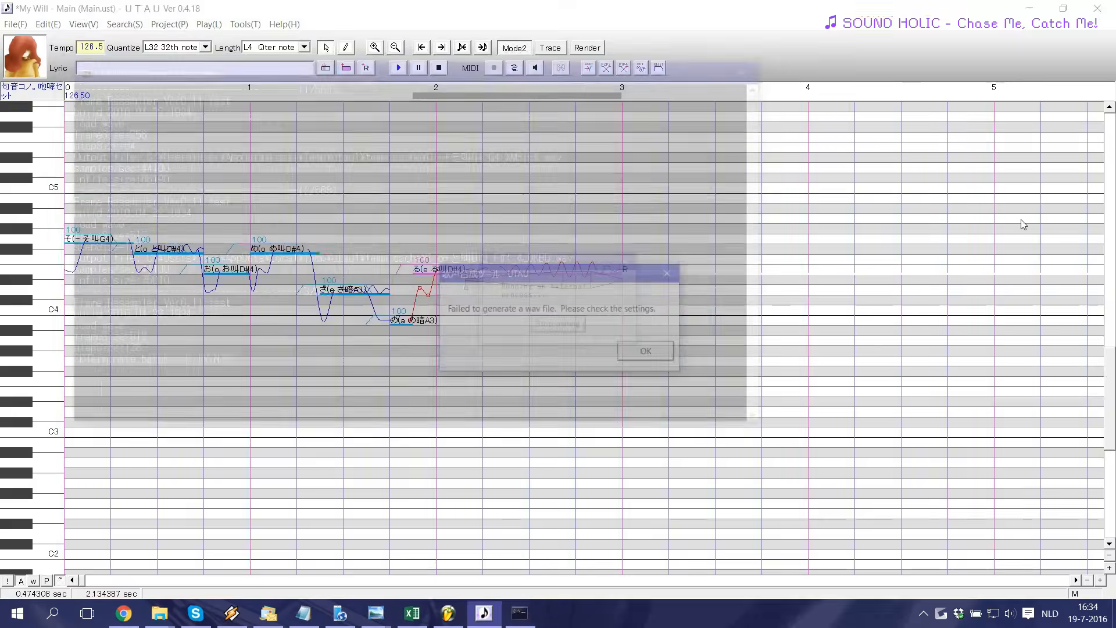
click(647, 352)
click(1030, 8)
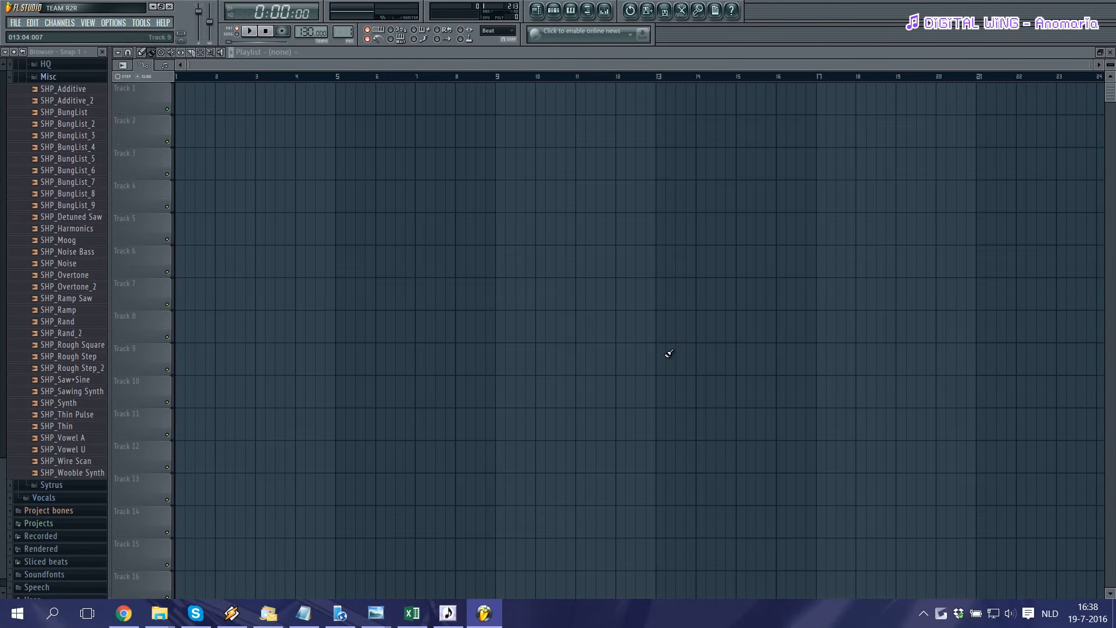
- Place My Will Dream - Dream.mp3 on Track 1 and dream My will instrumental - Dream.mp3 on Track 2 of the FL Studio playlist
mouse_move(160, 614)
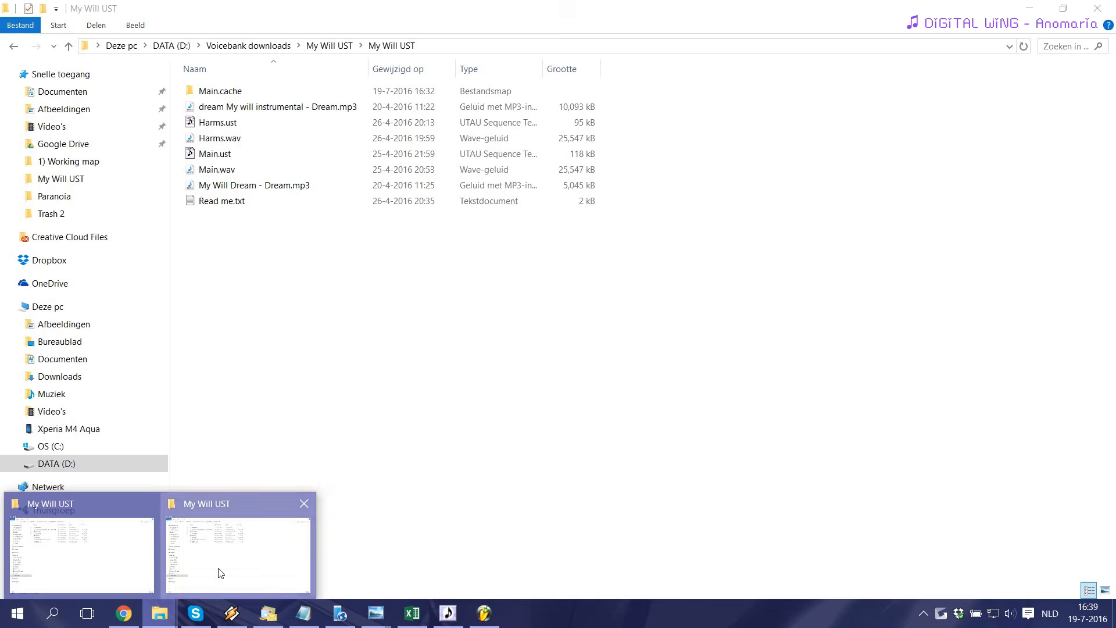
click(221, 573)
drag(218, 189, 272, 200)
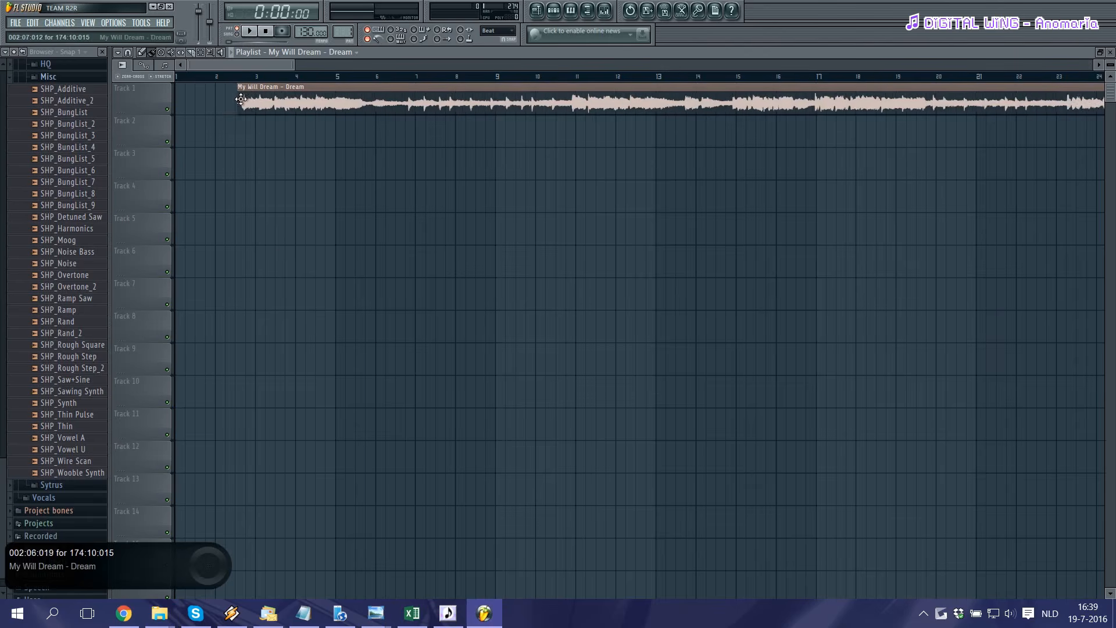
mouse_move(159, 614)
click(232, 547)
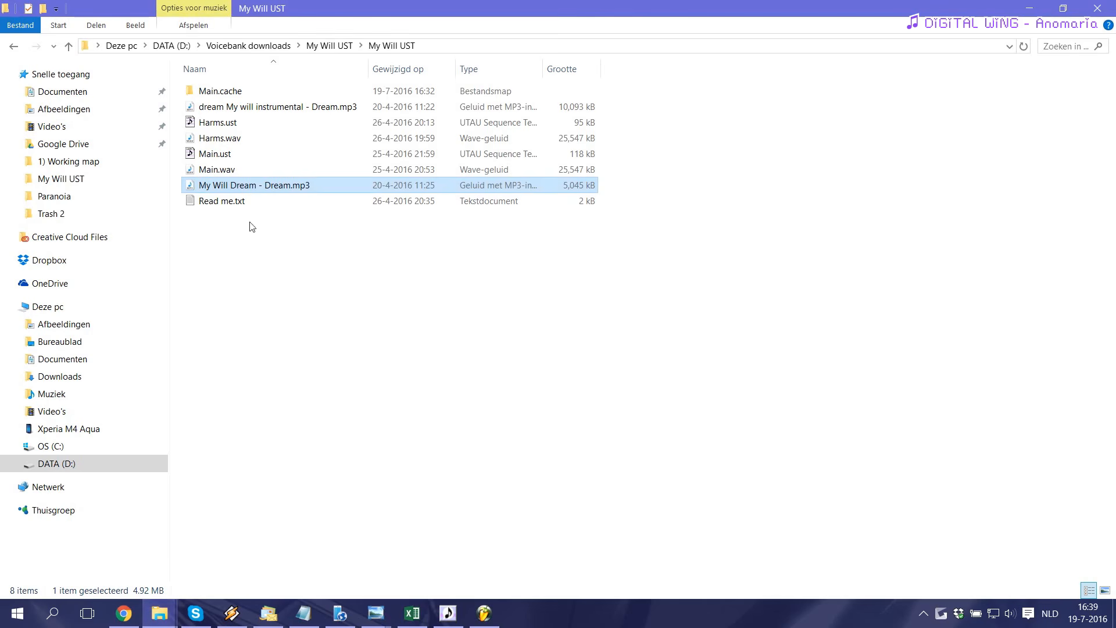
drag(274, 107, 223, 139)
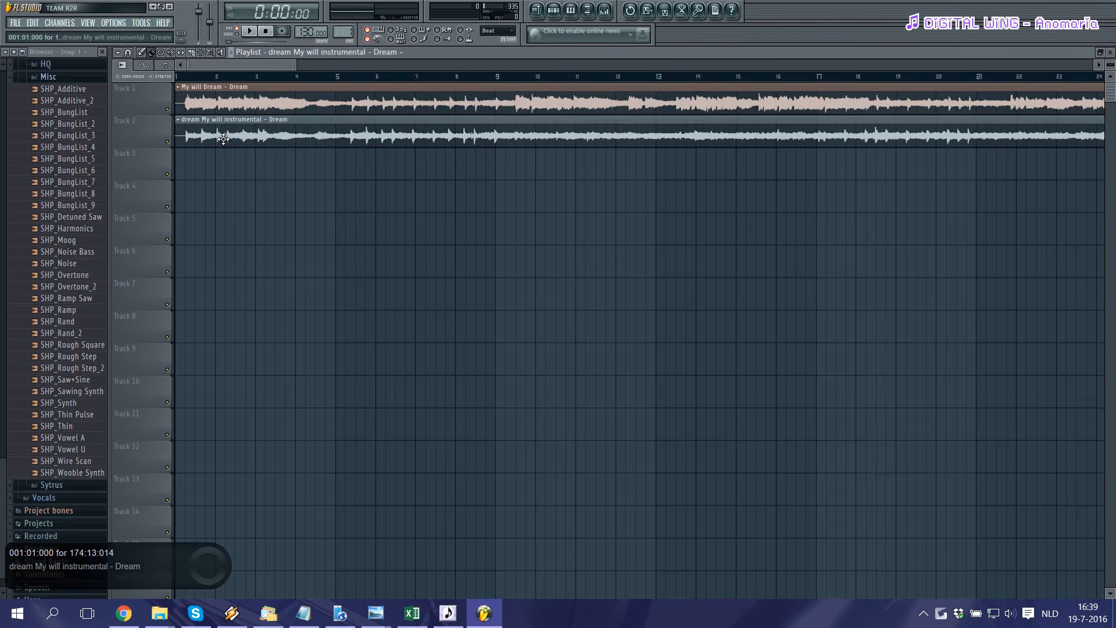
- Shift the instrumental clip on Track 2 slightly forward in time to align its waveform with the original song, and play both to check
scroll(227, 140, up, 10)
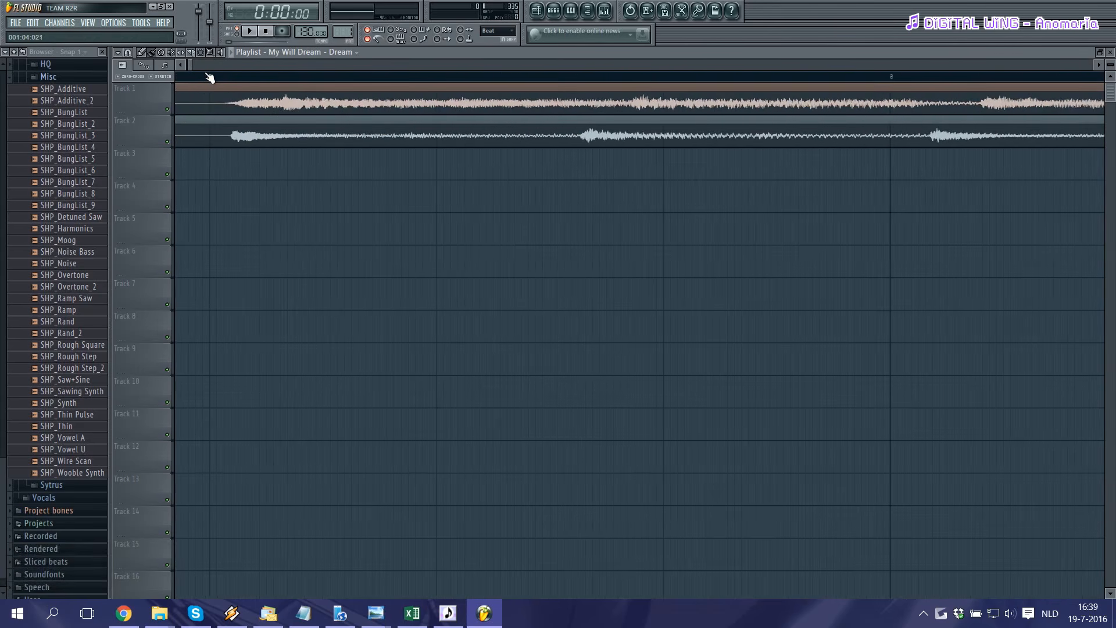
key(space)
drag(272, 138, 324, 138)
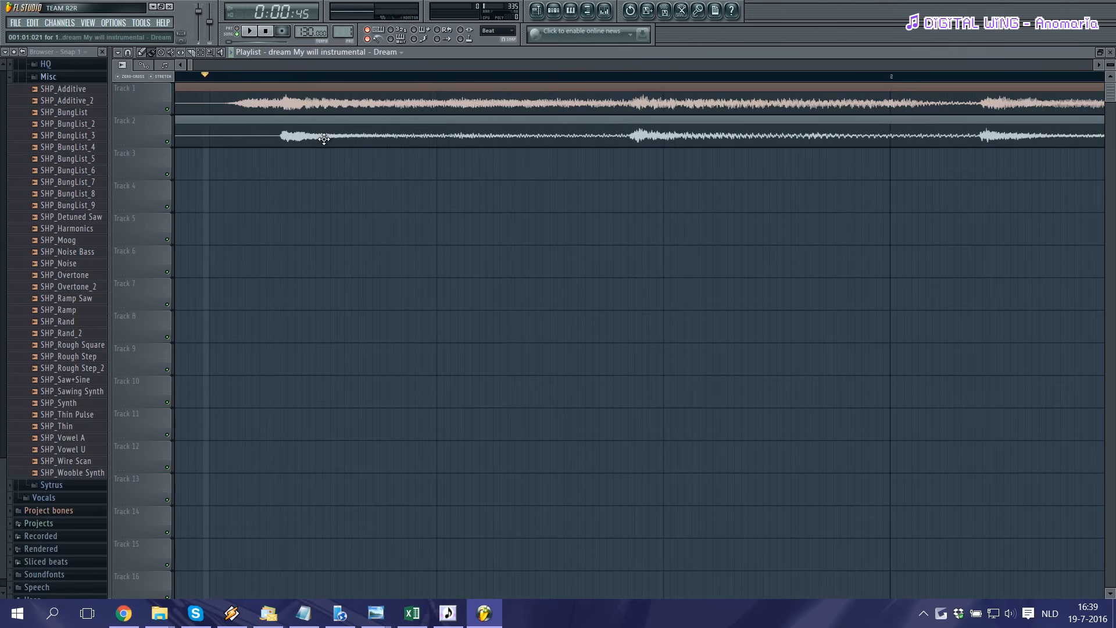
scroll(320, 191, down, 10)
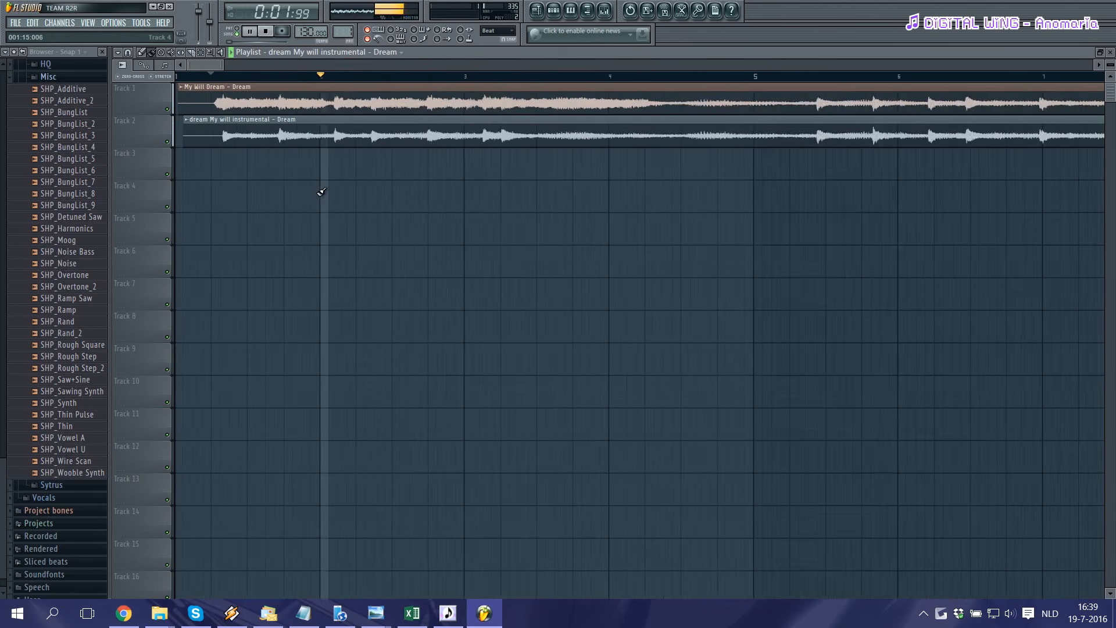
scroll(321, 191, down, 3)
key(space)
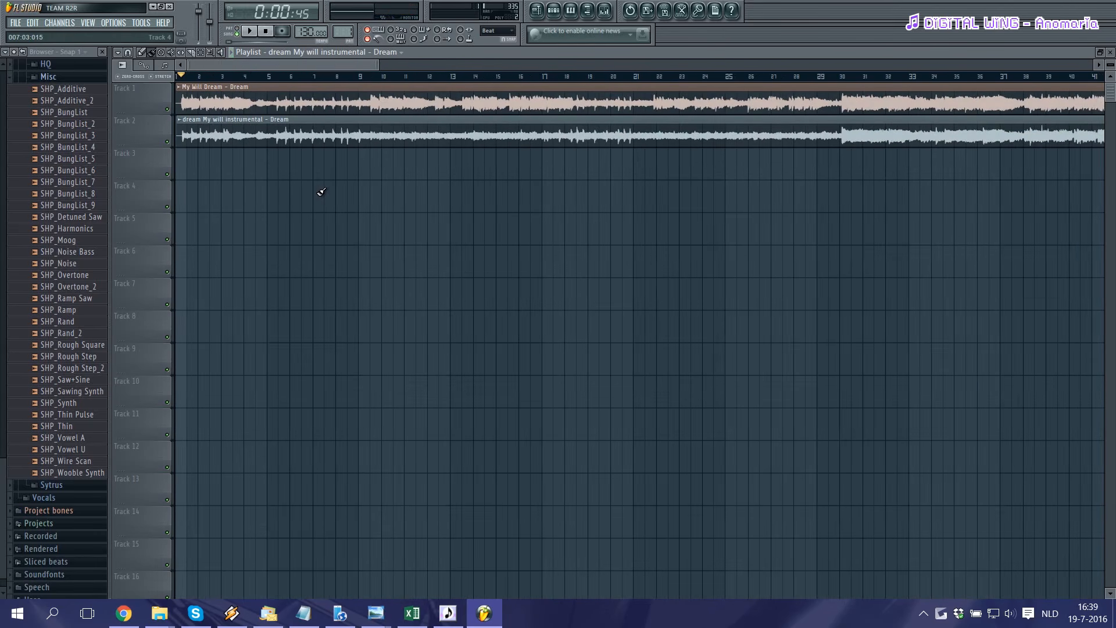
- Place the rendered Main vocal file from the My Will UST folder on Track 3 of the playlist
scroll(321, 191, down, 3)
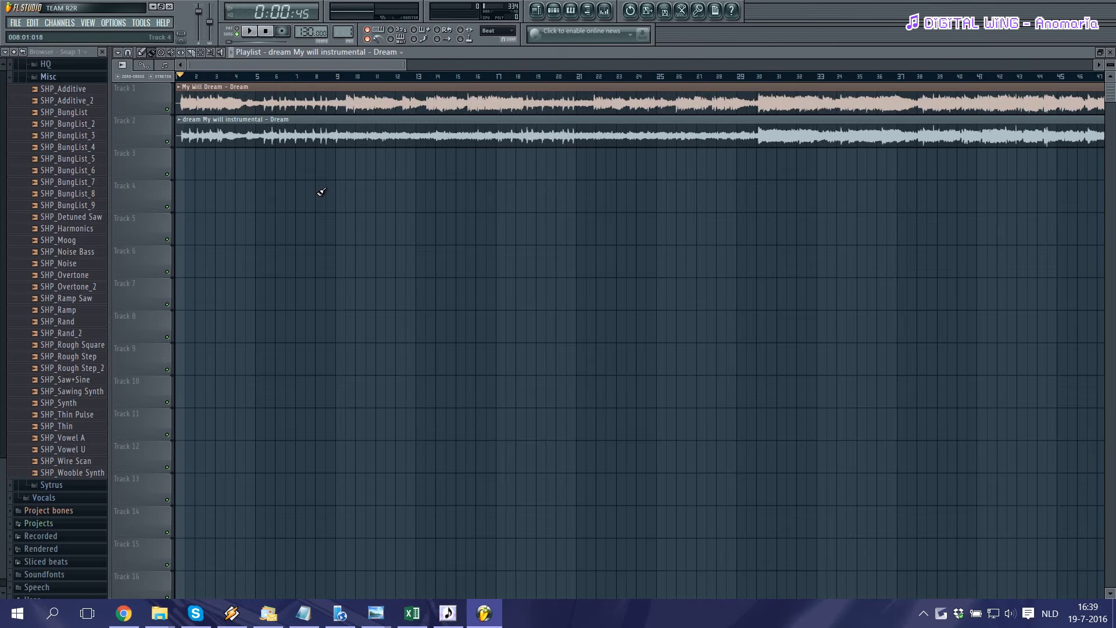
mouse_move(159, 614)
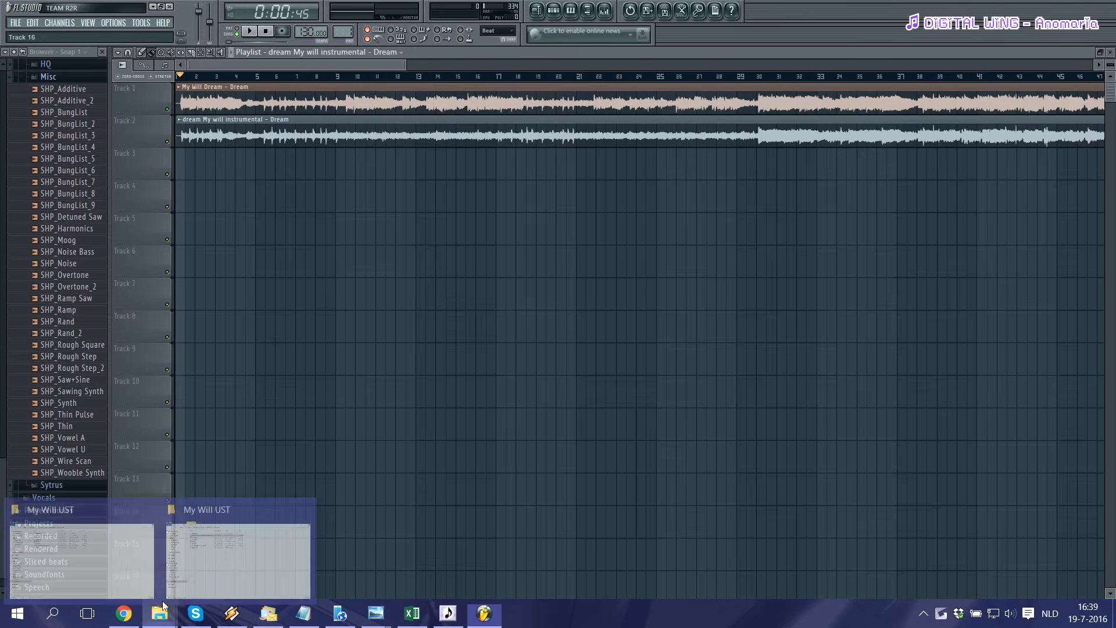
click(204, 562)
mouse_move(218, 169)
mouse_down()
mouse_move(386, 378)
mouse_move(520, 608)
mouse_move(484, 611)
mouse_move(209, 168)
mouse_up()
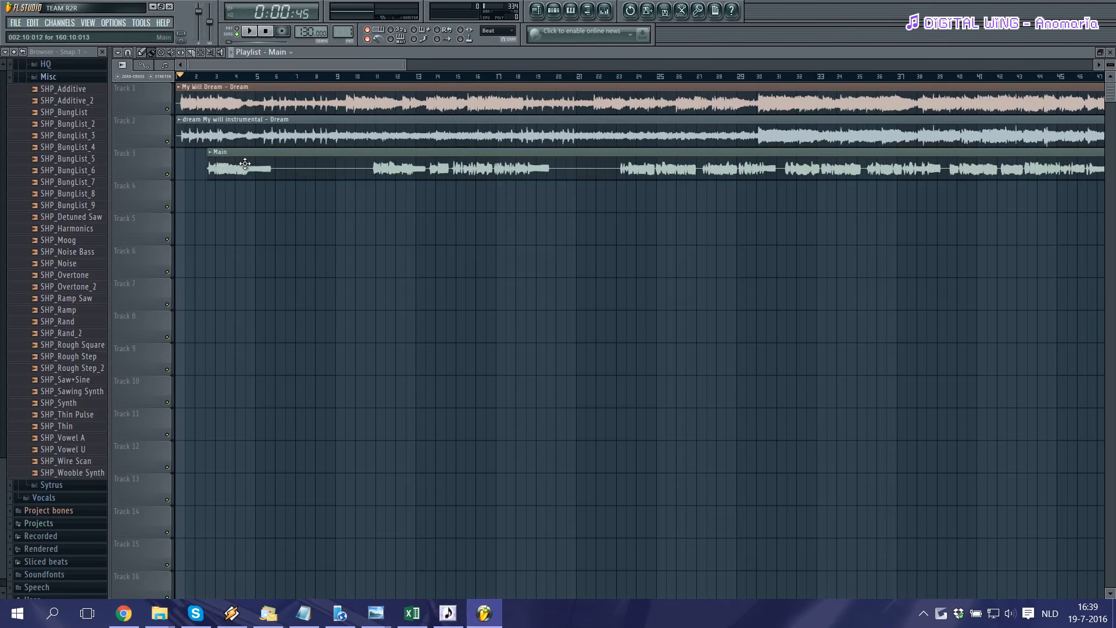
- Shift the Main clip earlier to align its waveform with the original song, and play both with Track 2 muted
scroll(225, 169, up, 10)
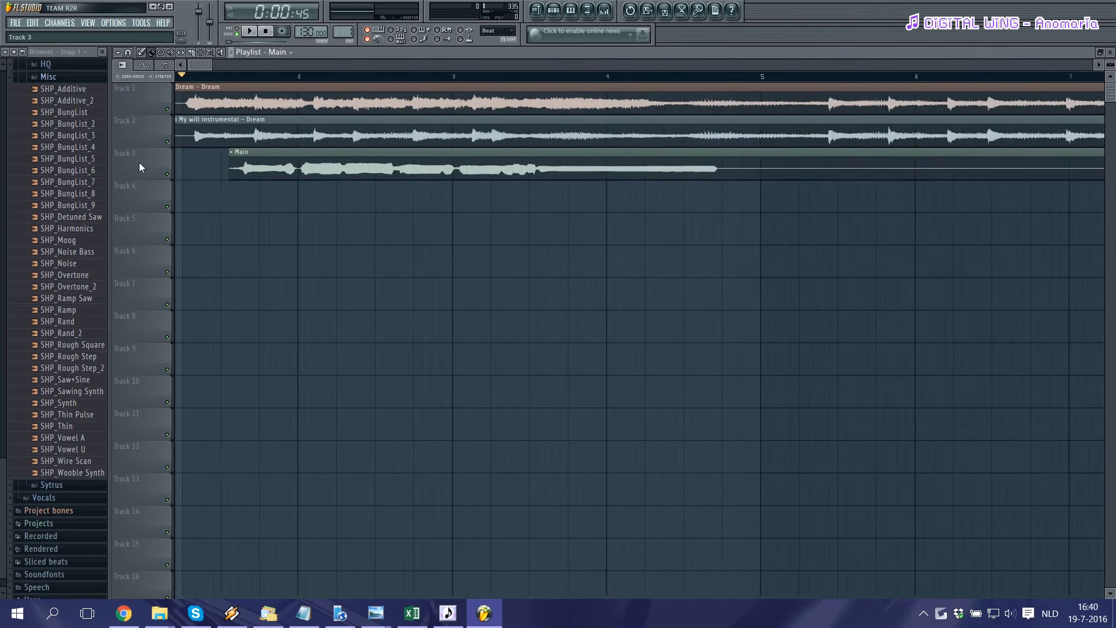
drag(332, 174, 260, 177)
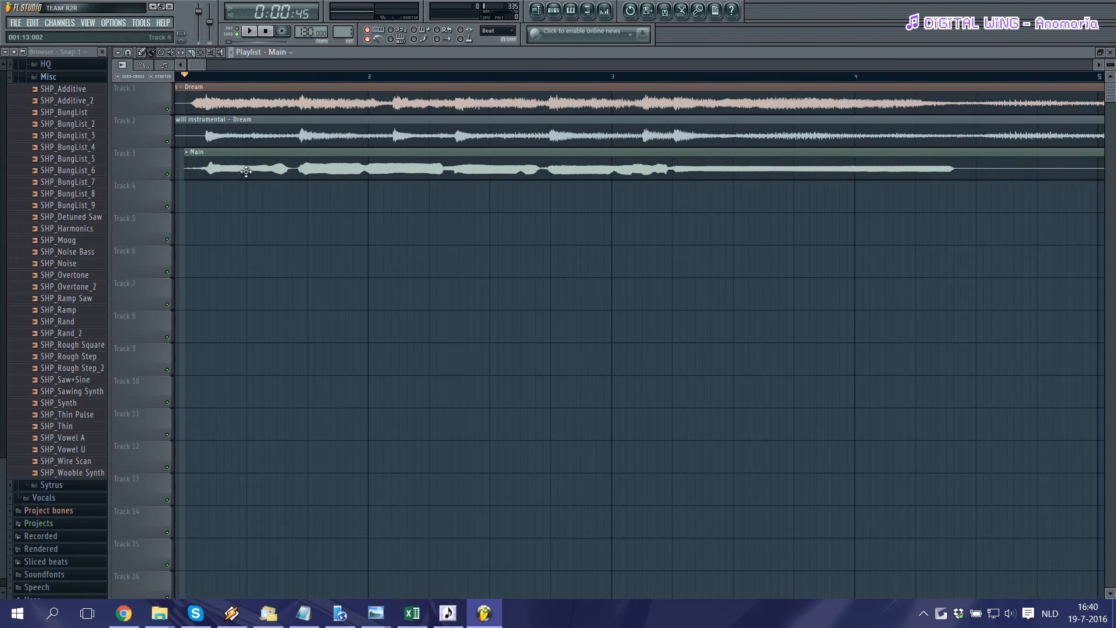
click(167, 142)
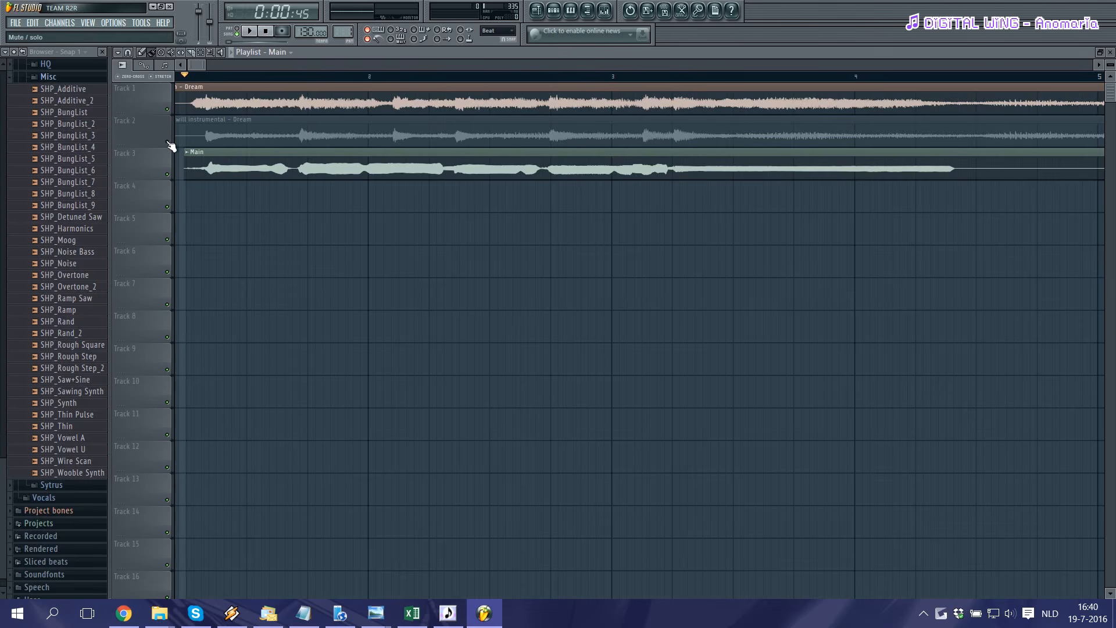
key(space)
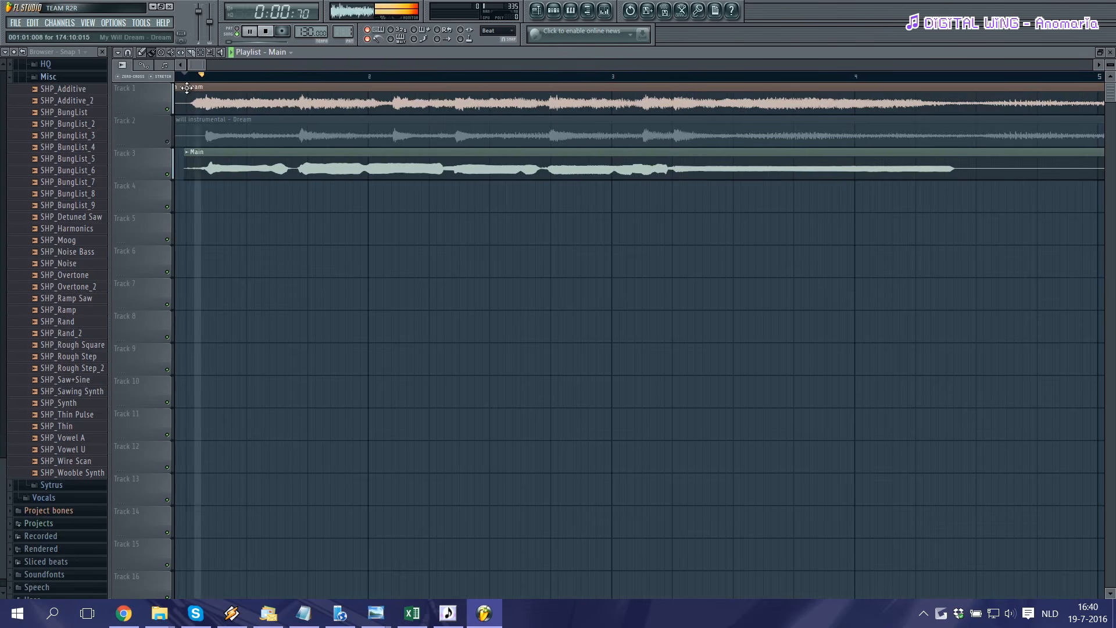
drag(228, 165, 223, 165)
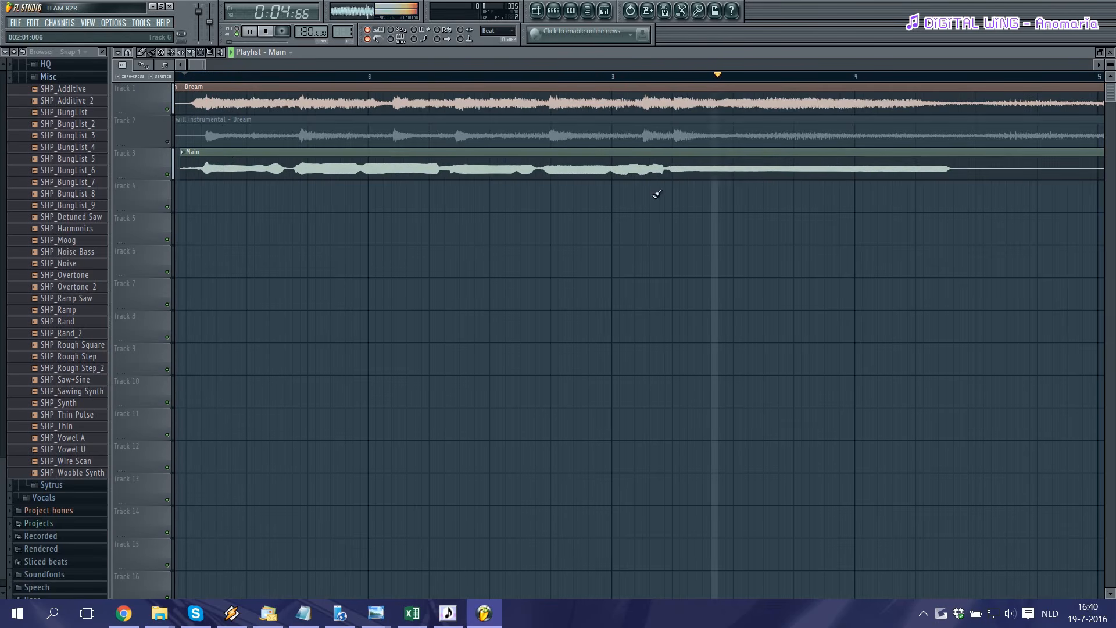
key(space)
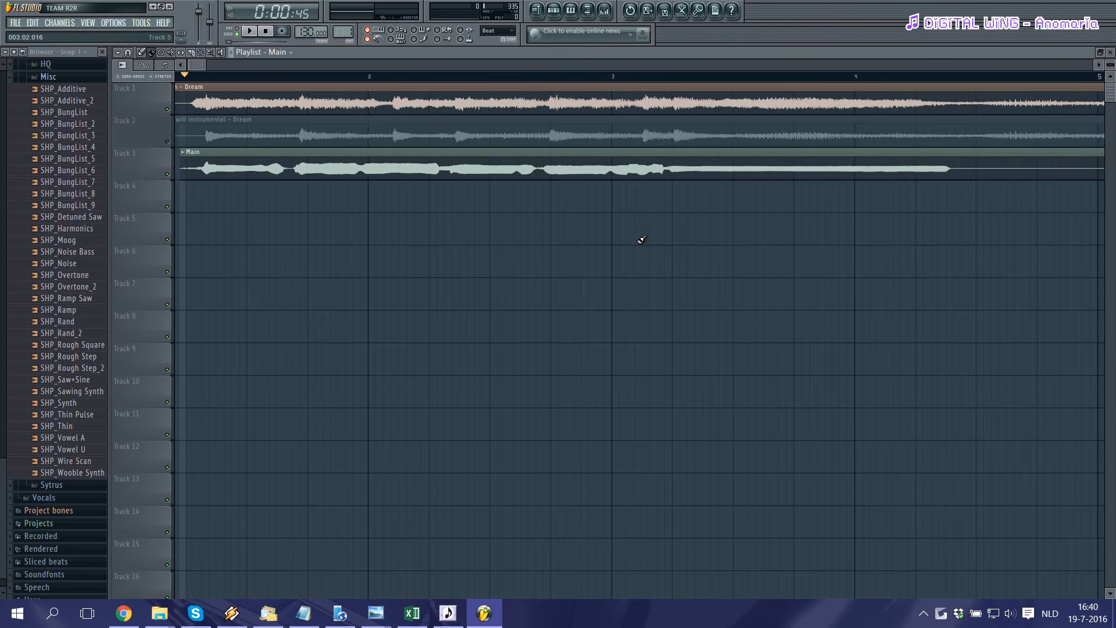
- Delete the original song clip from Track 1, unmute the instrumental on Track 2 and play it together with the Main vocal
right_click(350, 102)
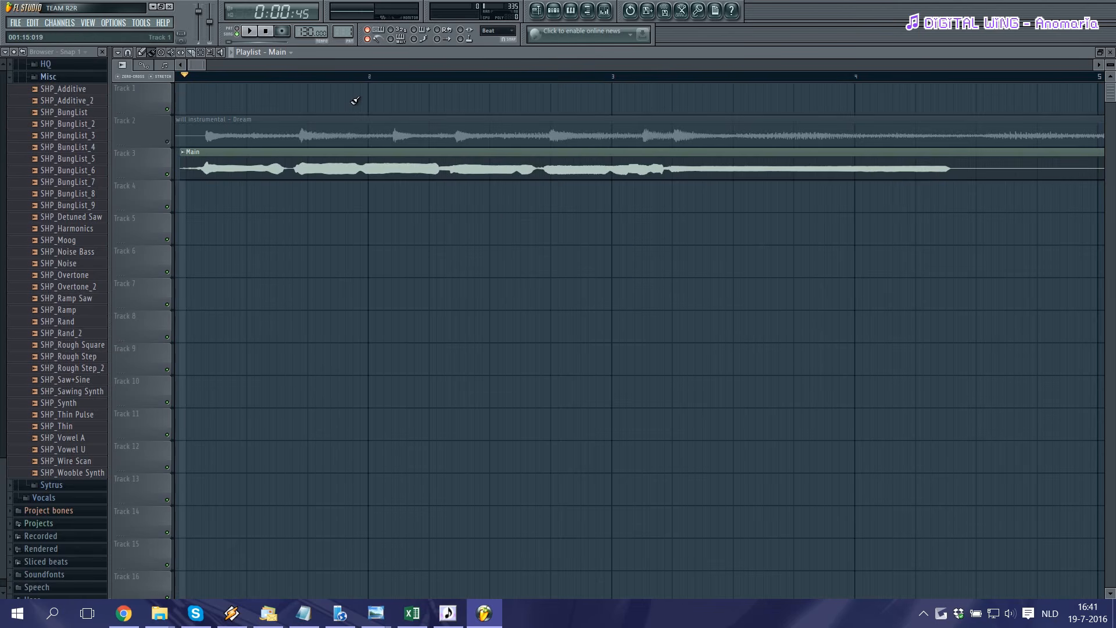
click(168, 143)
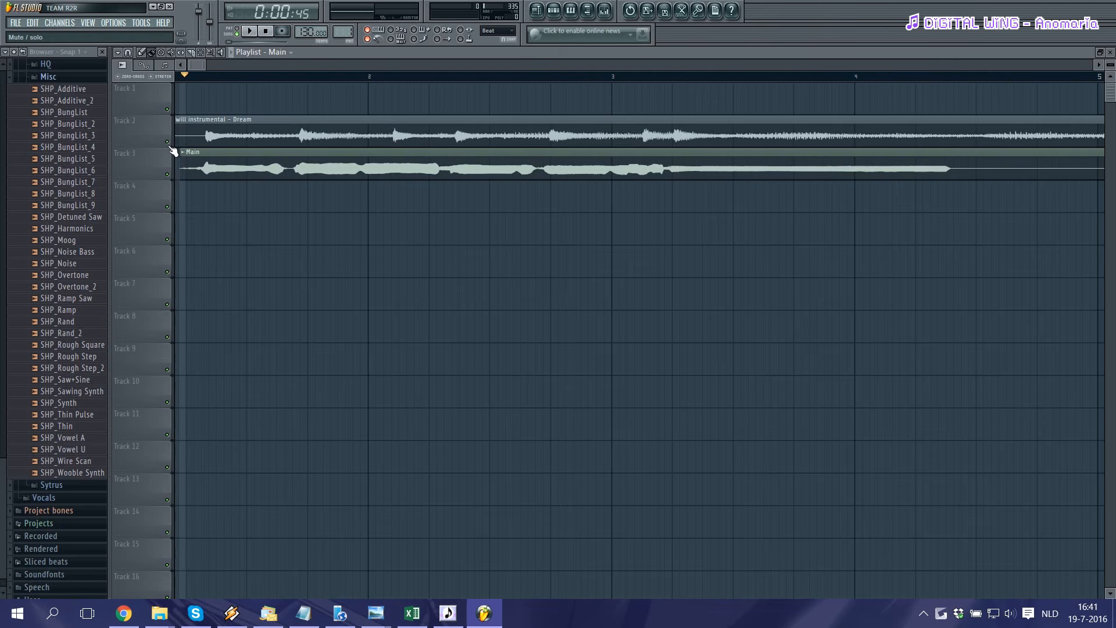
scroll(263, 225, down, 10)
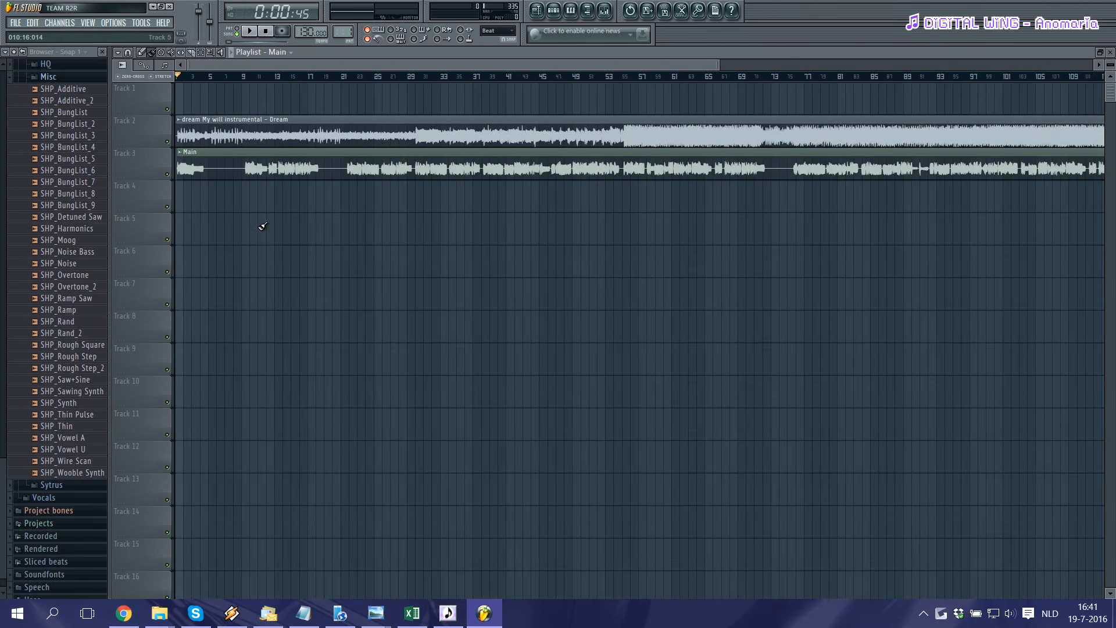
key(space)
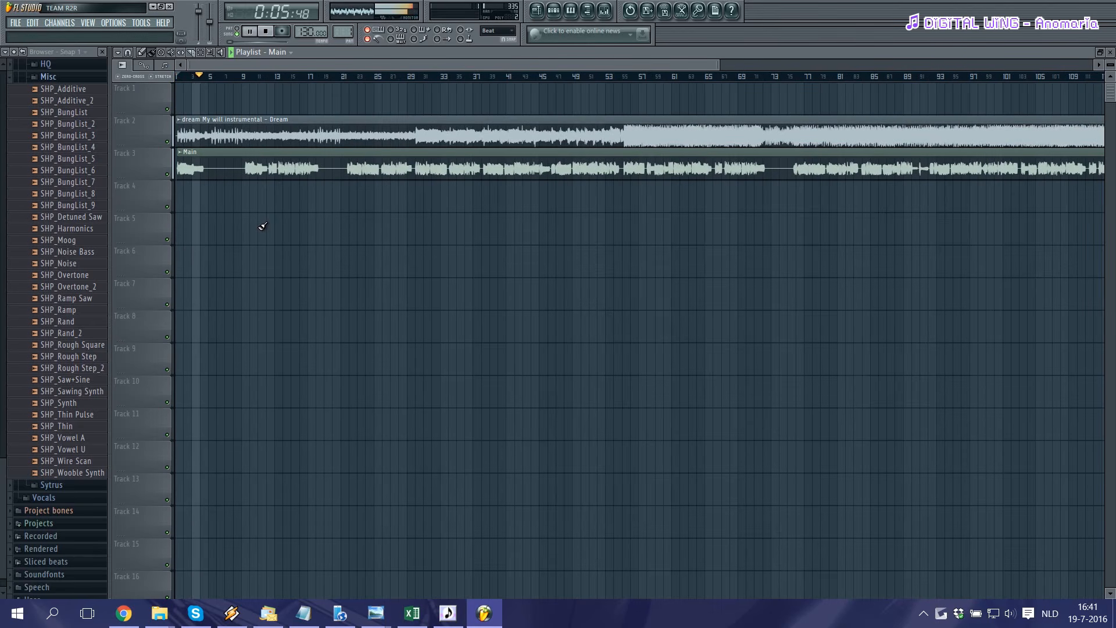
key(space)
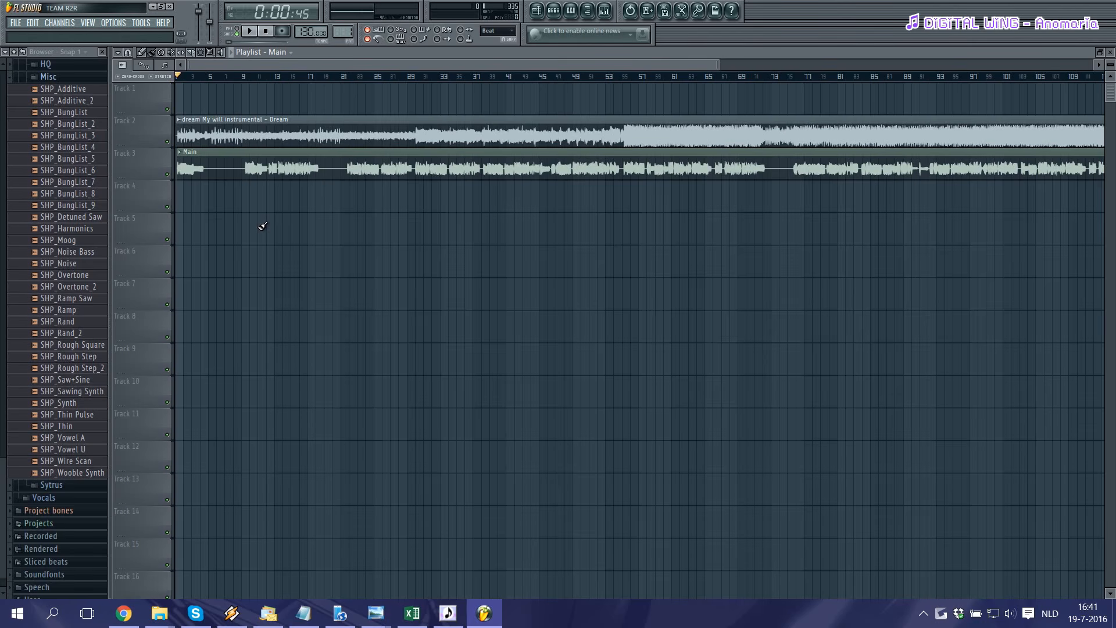
- Place the Harms file from the My Will UST folder on Track 4, aligned with the Main clip, and play it back
mouse_move(159, 614)
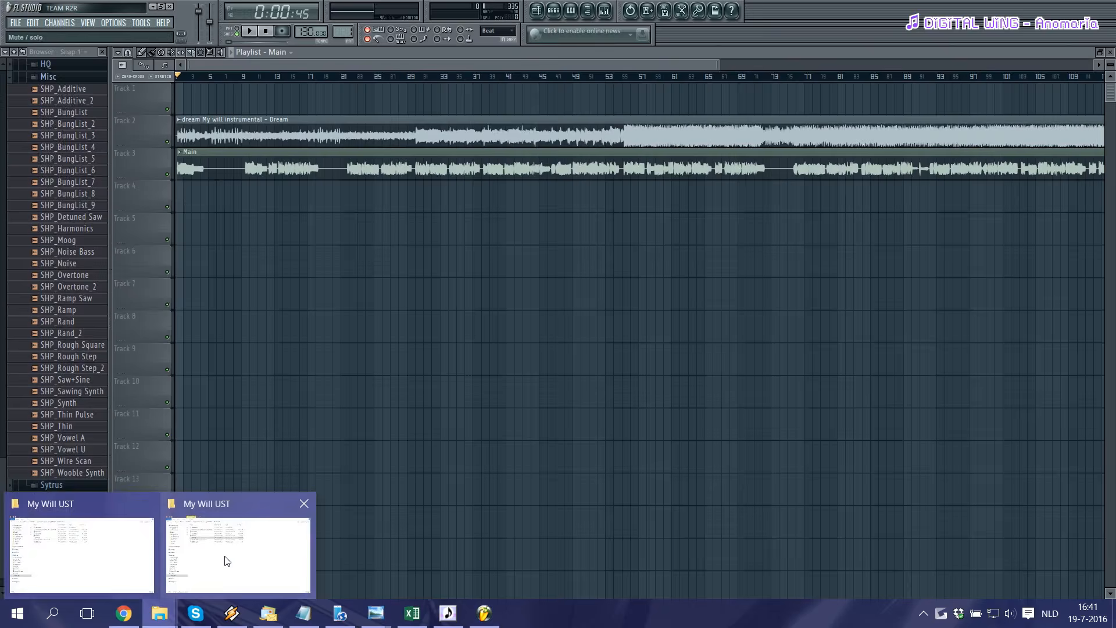
click(225, 559)
drag(221, 141, 270, 207)
scroll(145, 202, up, 8)
scroll(256, 208, down, 8)
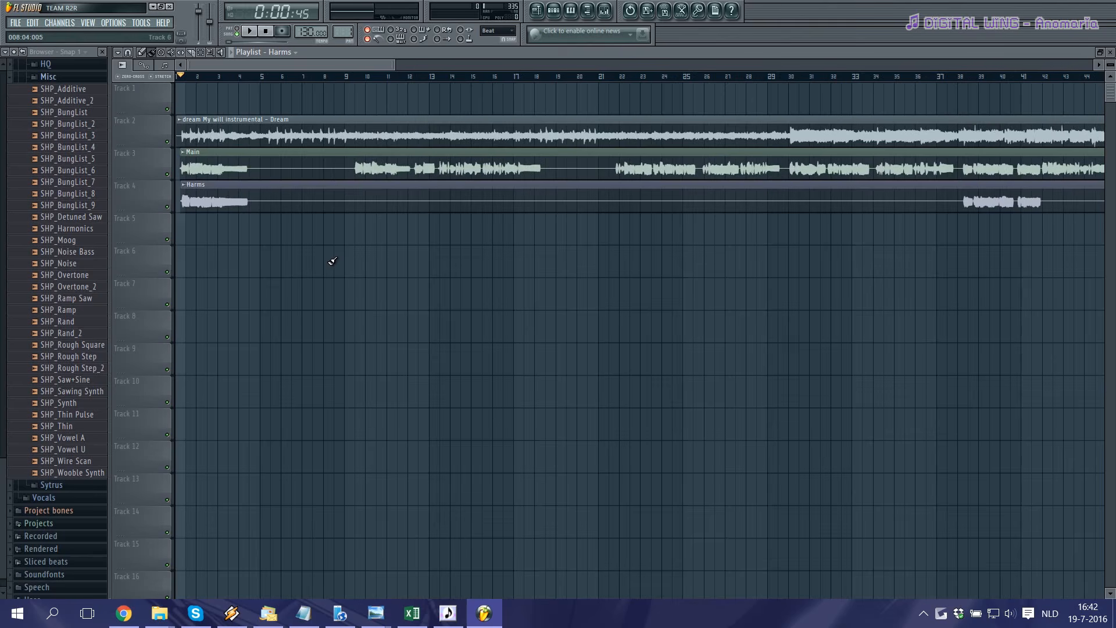
key(space)
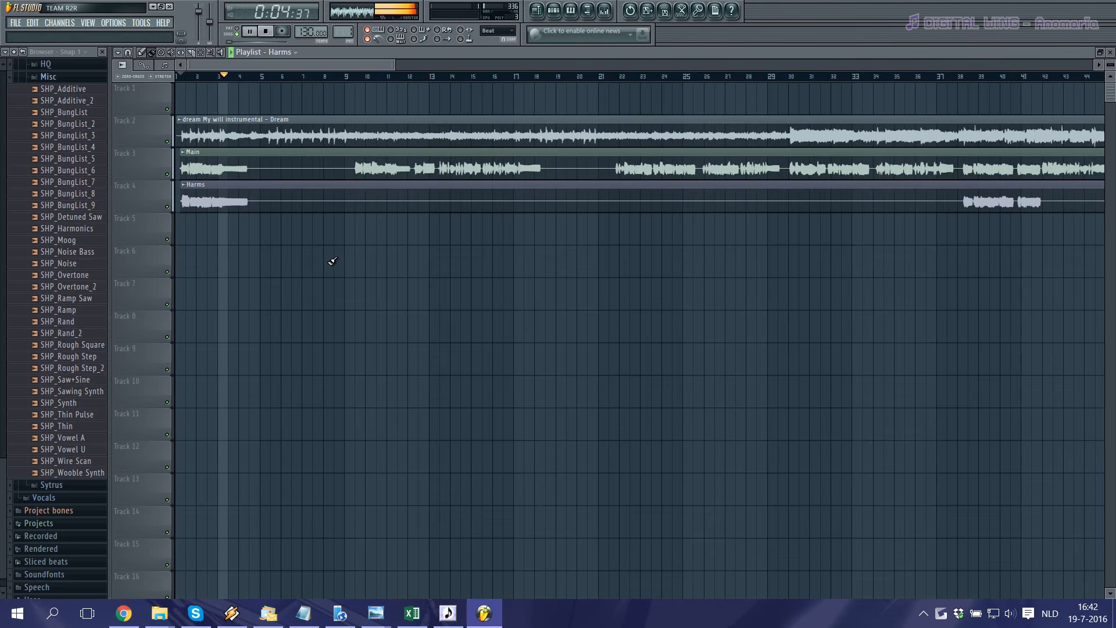
key(space)
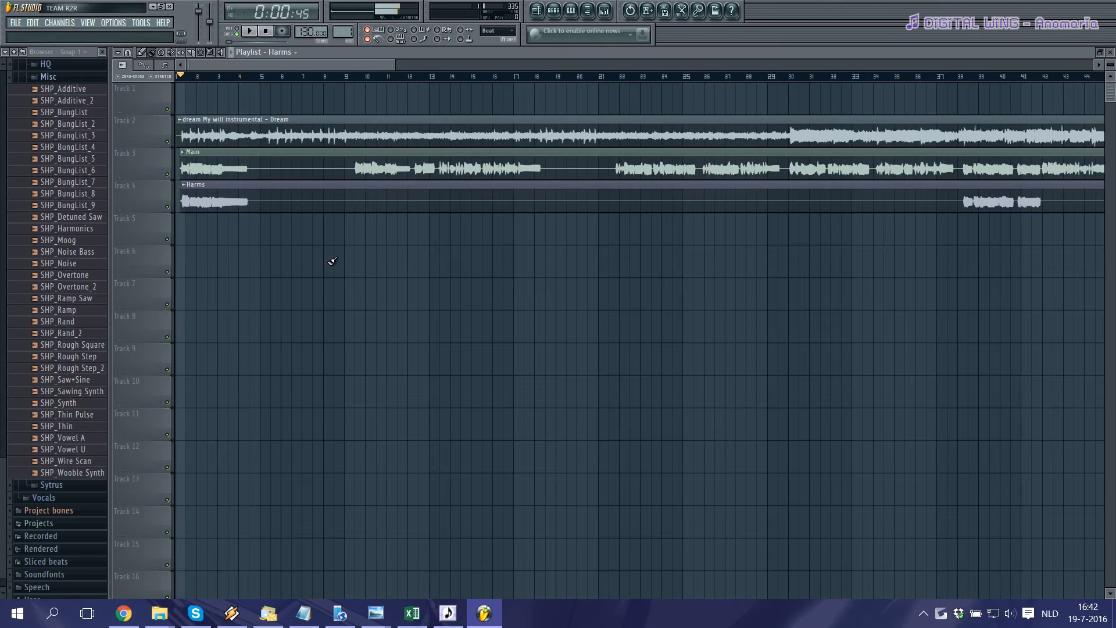
- Play the opening and shift the instrumental clip on Track 2 slightly earlier so its first beats match both vocal clips
scroll(332, 261, down, 5)
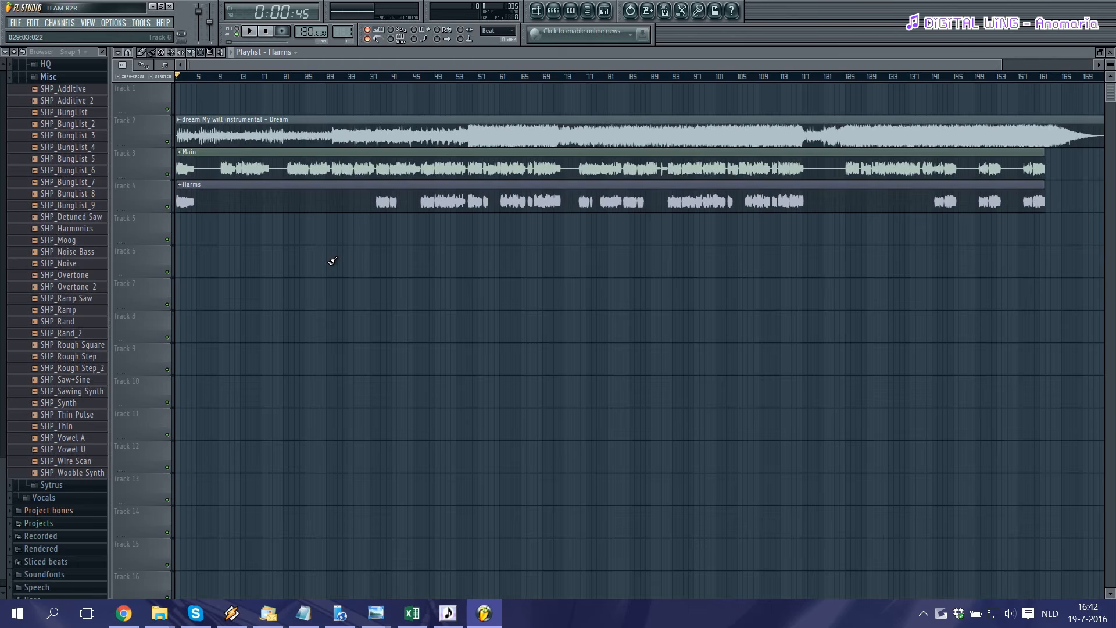
key(space)
scroll(189, 134, up, 4)
key(space)
scroll(189, 133, up, 2)
drag(197, 134, 188, 134)
- Clear the stray step on the Main channel and link the channel to mixer insert 1
click(555, 12)
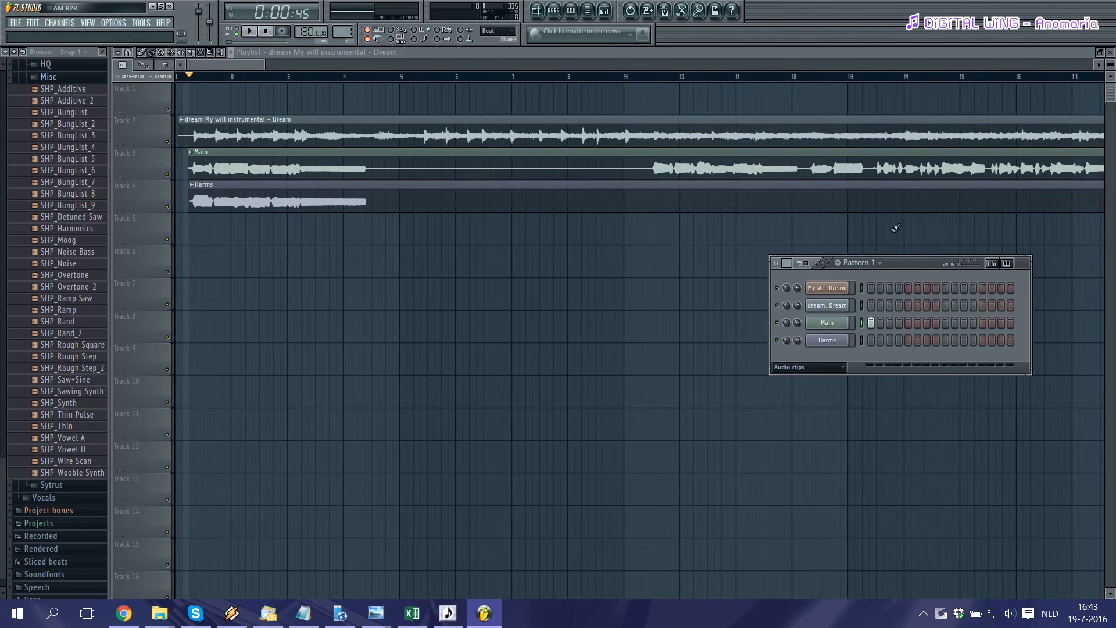
right_click(871, 322)
click(605, 11)
right_click(487, 206)
click(663, 262)
click(657, 165)
- Link the Harms channel to mixer insert 2 under its own name
click(554, 11)
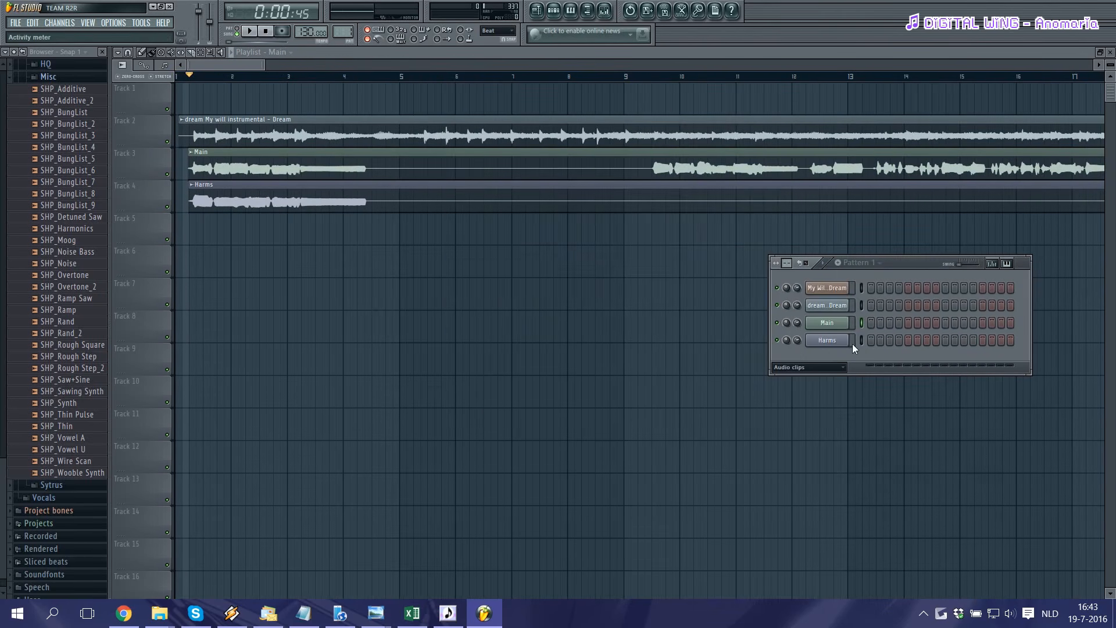
click(862, 340)
click(604, 11)
right_click(503, 262)
mouse_move(581, 262)
click(691, 263)
click(528, 262)
- Link the dream My will instrumental channel to mixer insert 3 under its own name
click(554, 11)
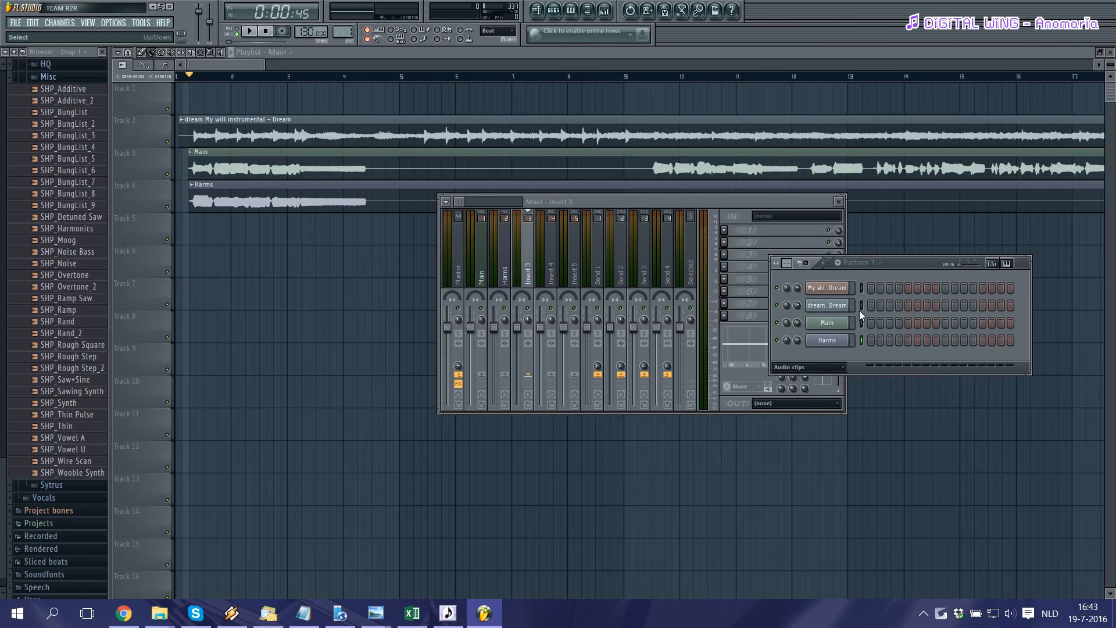
click(862, 306)
click(605, 11)
right_click(550, 261)
right_click(528, 261)
click(702, 263)
- Lower the Harms mixer track to 57% (-10.7 dB) and play the song from the start to judge the balance
drag(517, 327, 494, 360)
click(187, 76)
key(space)
click(604, 11)
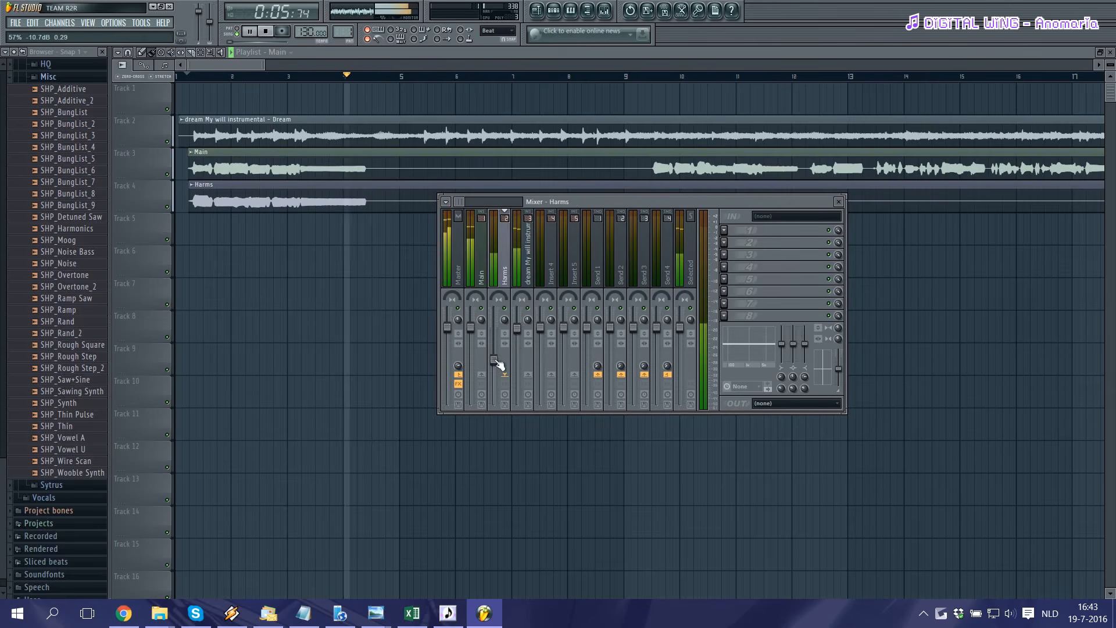
- Play from about bar 38, where the harmonies come in, and lower the instrumental's mixer volume slightly
click(517, 328)
click(605, 11)
scroll(239, 169, down, 8)
click(388, 76)
scroll(401, 145, up, 7)
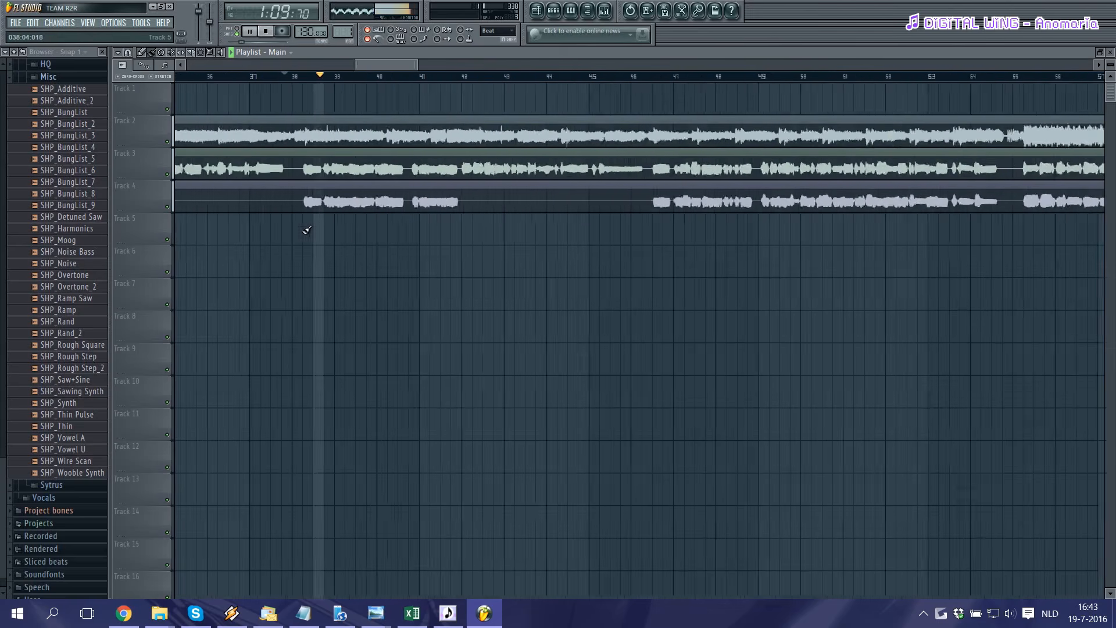
scroll(306, 230, up, 3)
click(605, 11)
drag(516, 329, 517, 340)
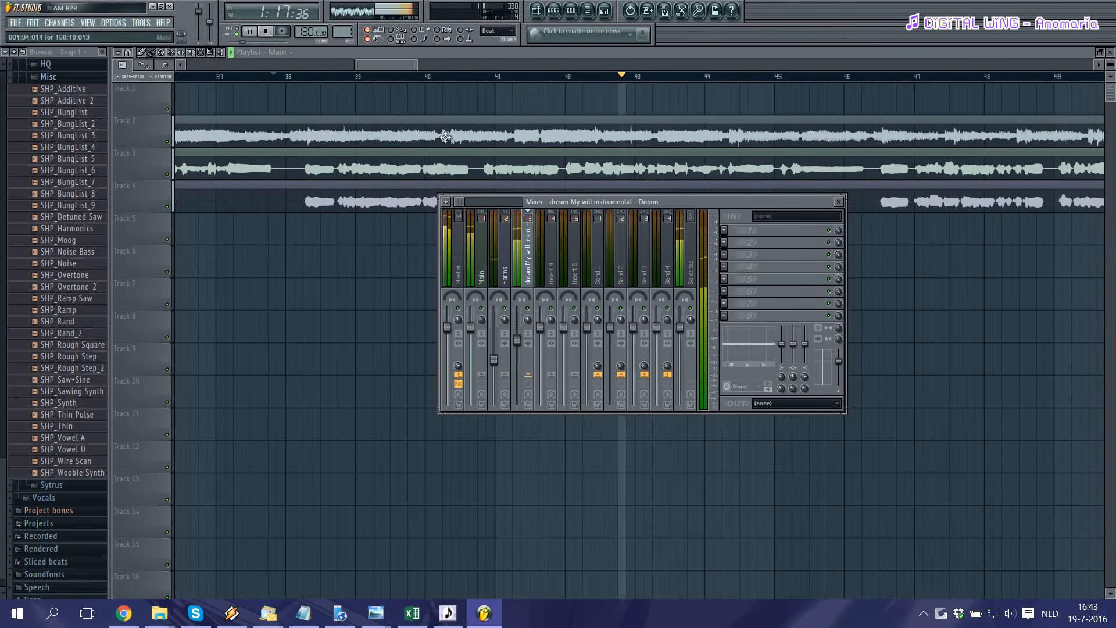
- Play the song from about bar 45 into the chorus to check the mix of vocals, harmonies and instrumental
click(382, 63)
scroll(382, 62, down, 6)
scroll(568, 297, up, 2)
key(space)
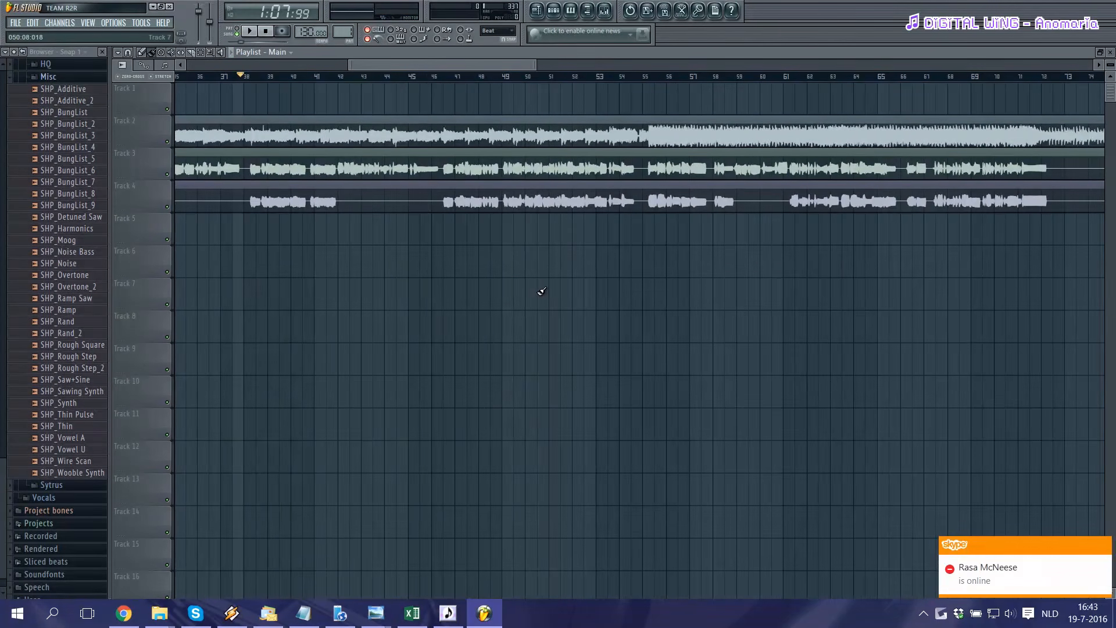
click(420, 76)
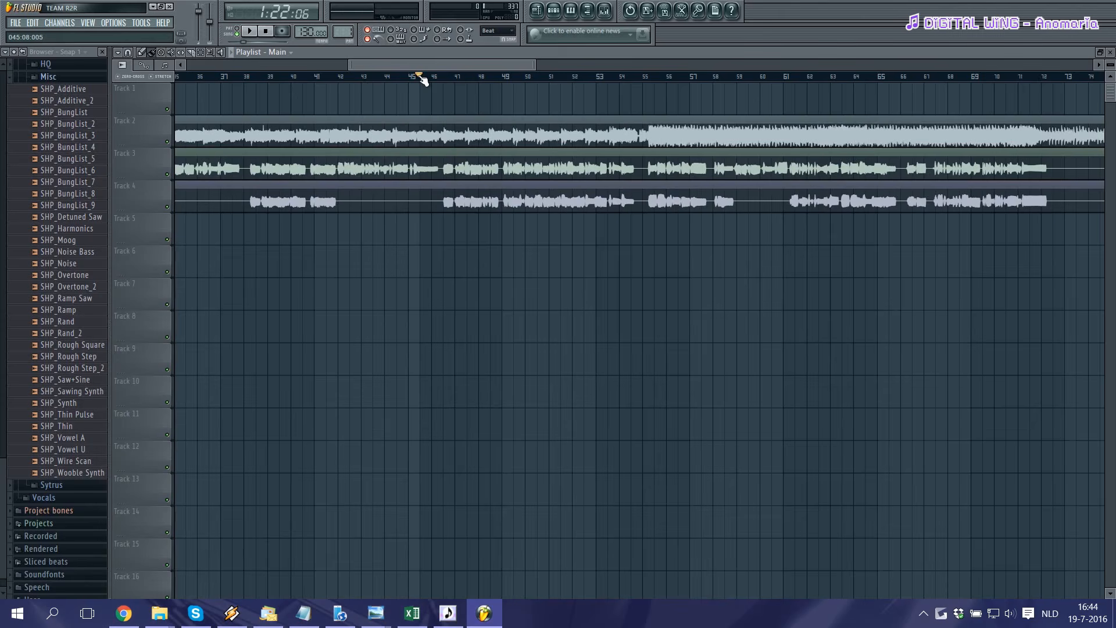
key(space)
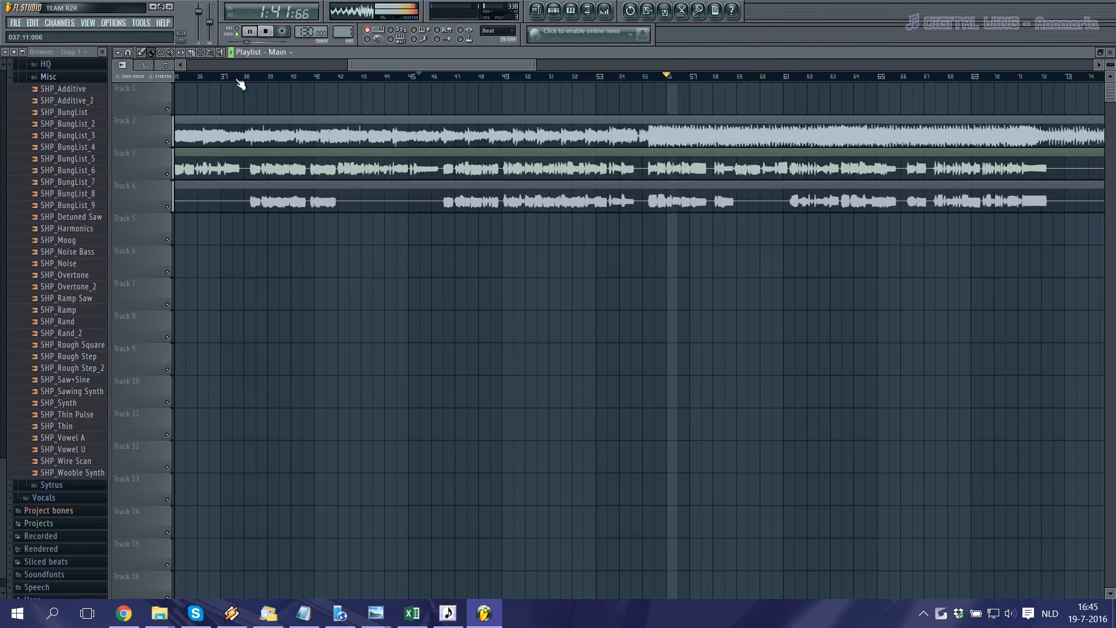
key(space)
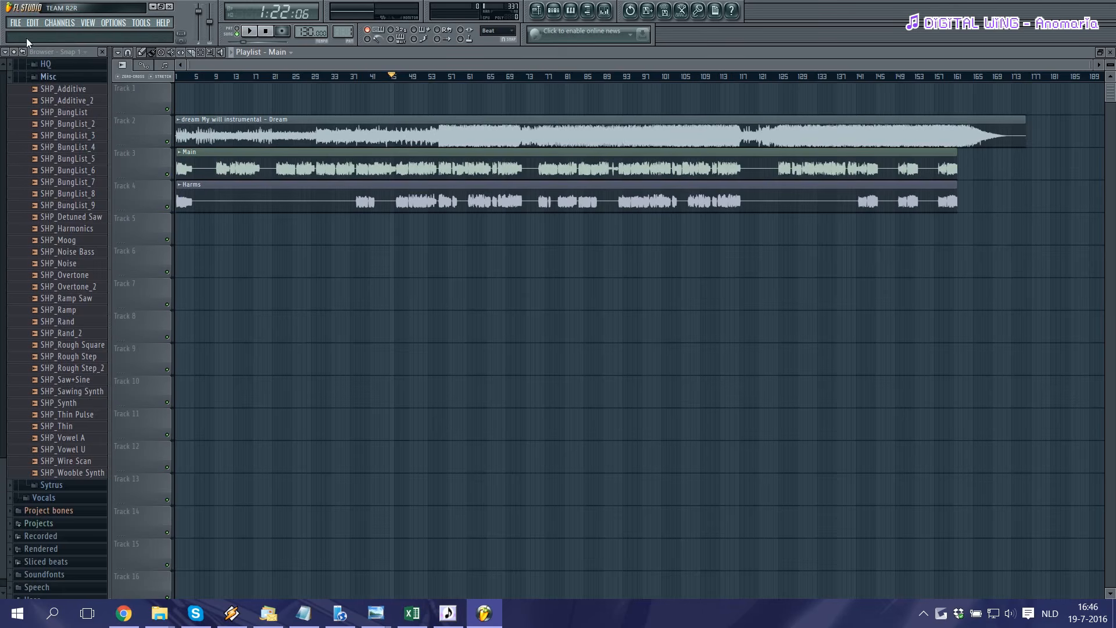
- Export the song as a wave file named untitled.wav in the Projects folder
click(16, 23)
mouse_move(35, 146)
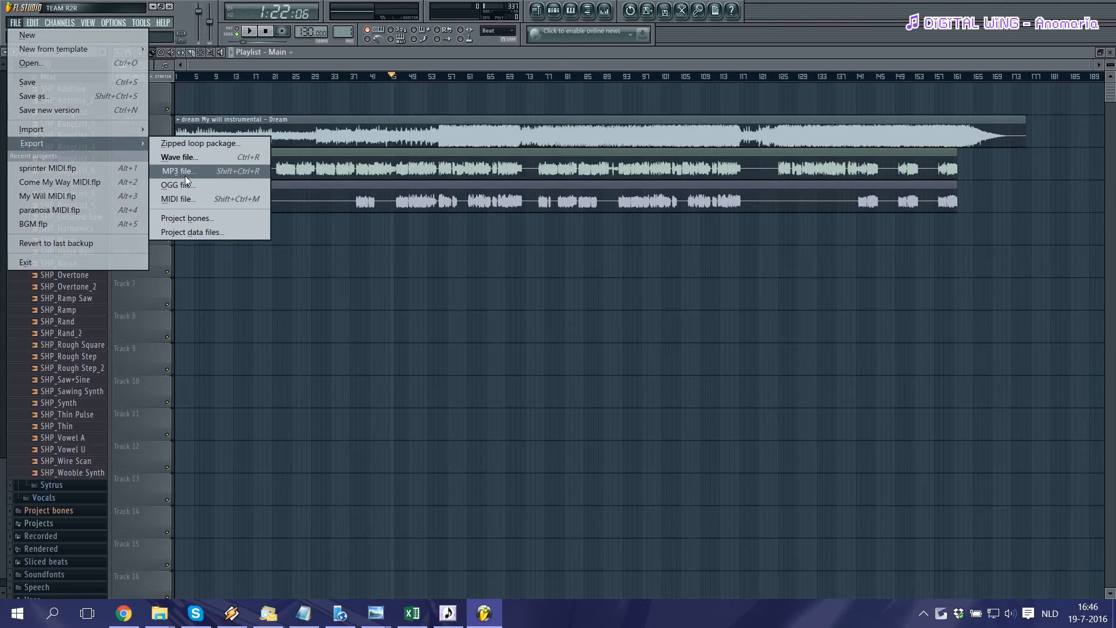
click(176, 157)
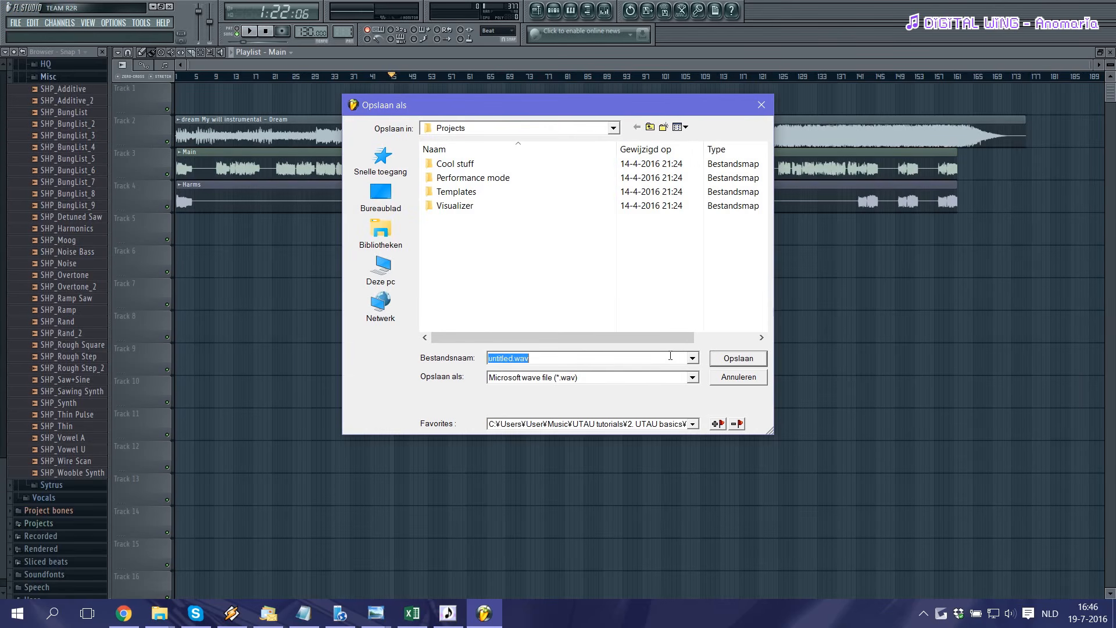
click(725, 358)
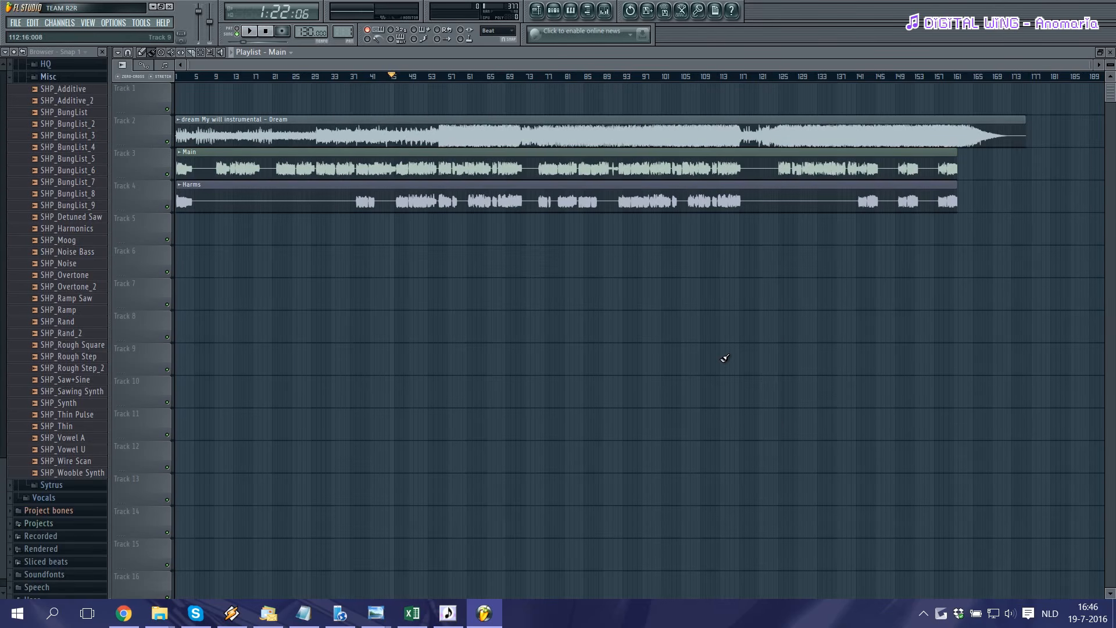